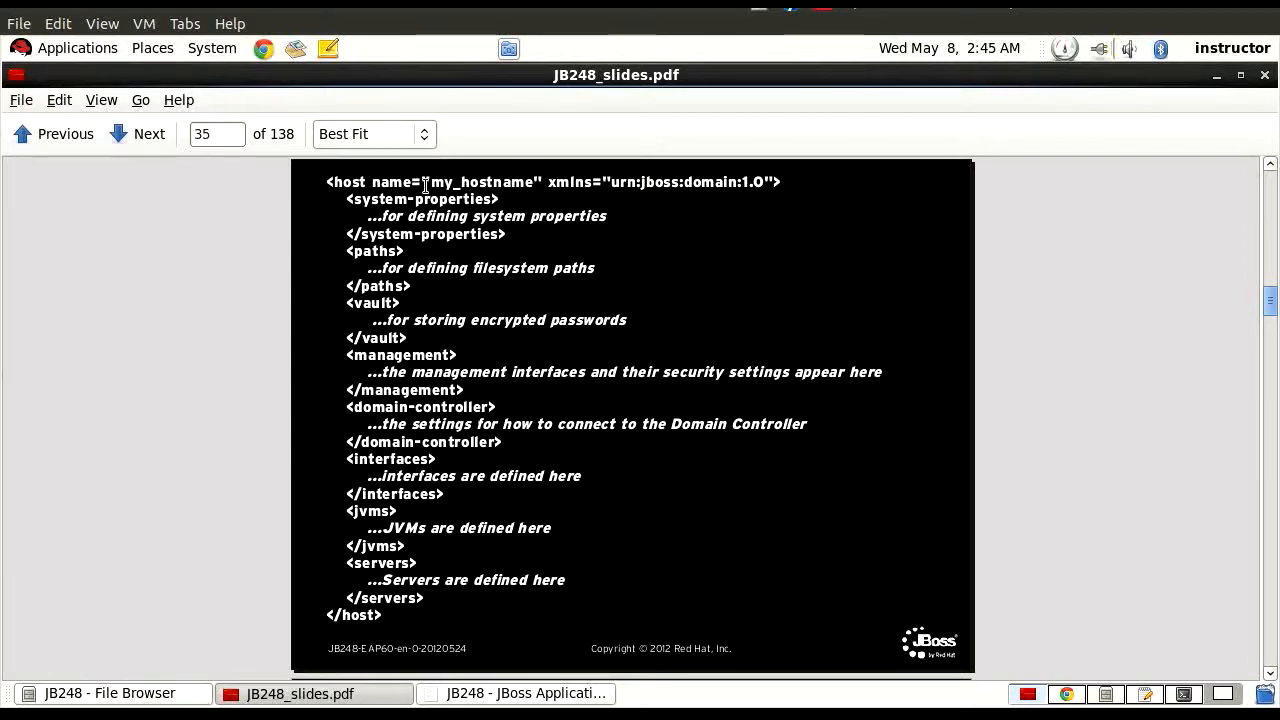
Highlight the my_hostname value in the host element on the slide, and bring up host-slave.xml in gedit.
left_click_drag(387, 182, 532, 182)
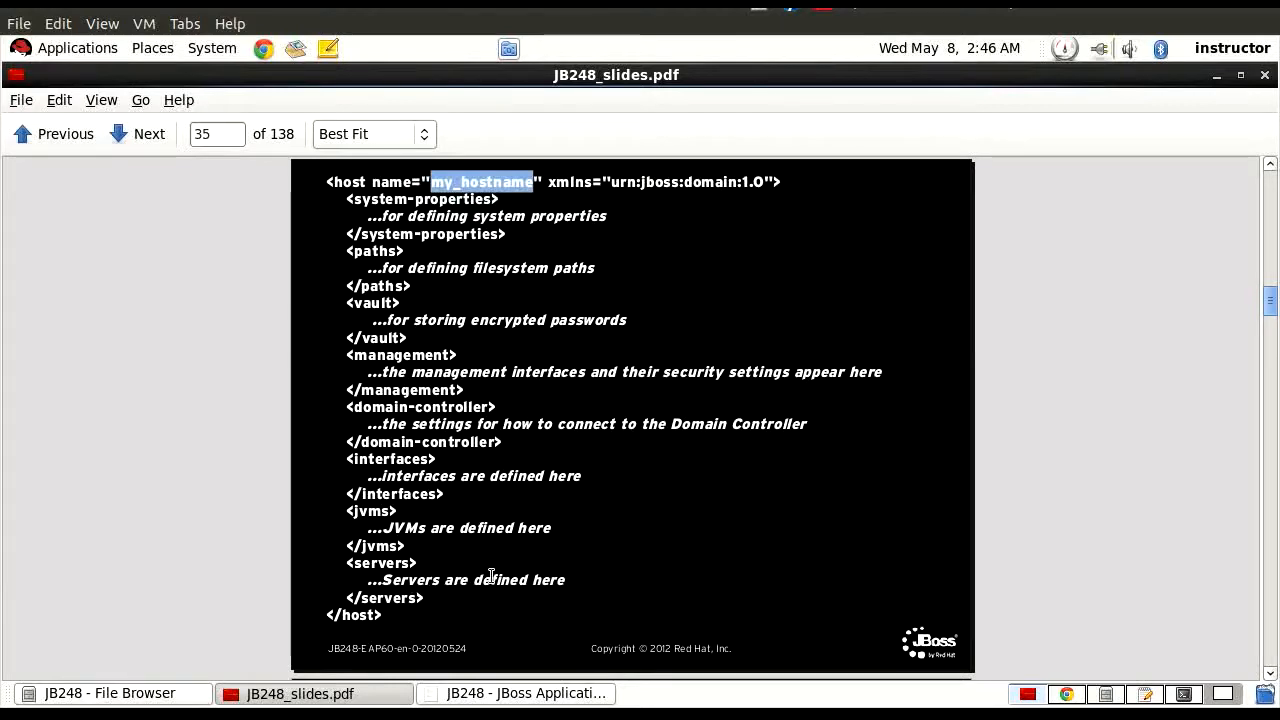
left_click(1146, 697)
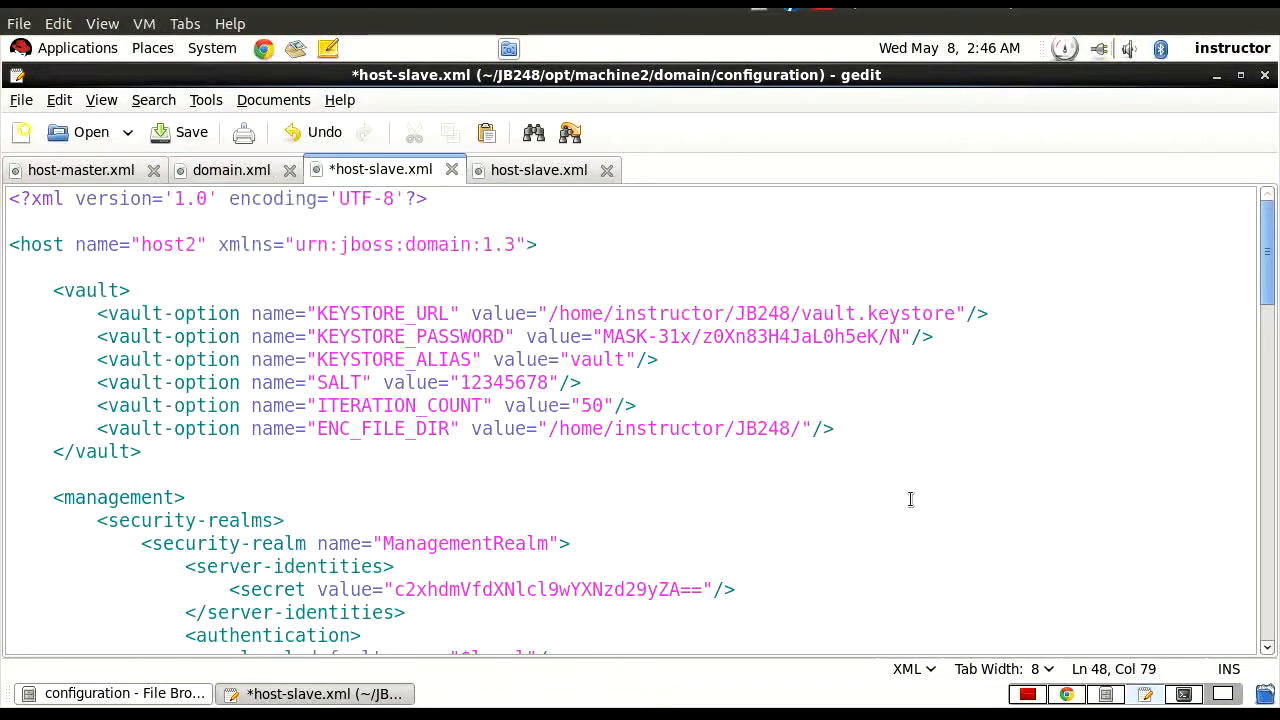
In the file browser, expand the configuration folder under machine2/domain and select host-slave.xml.
left_click(1107, 695)
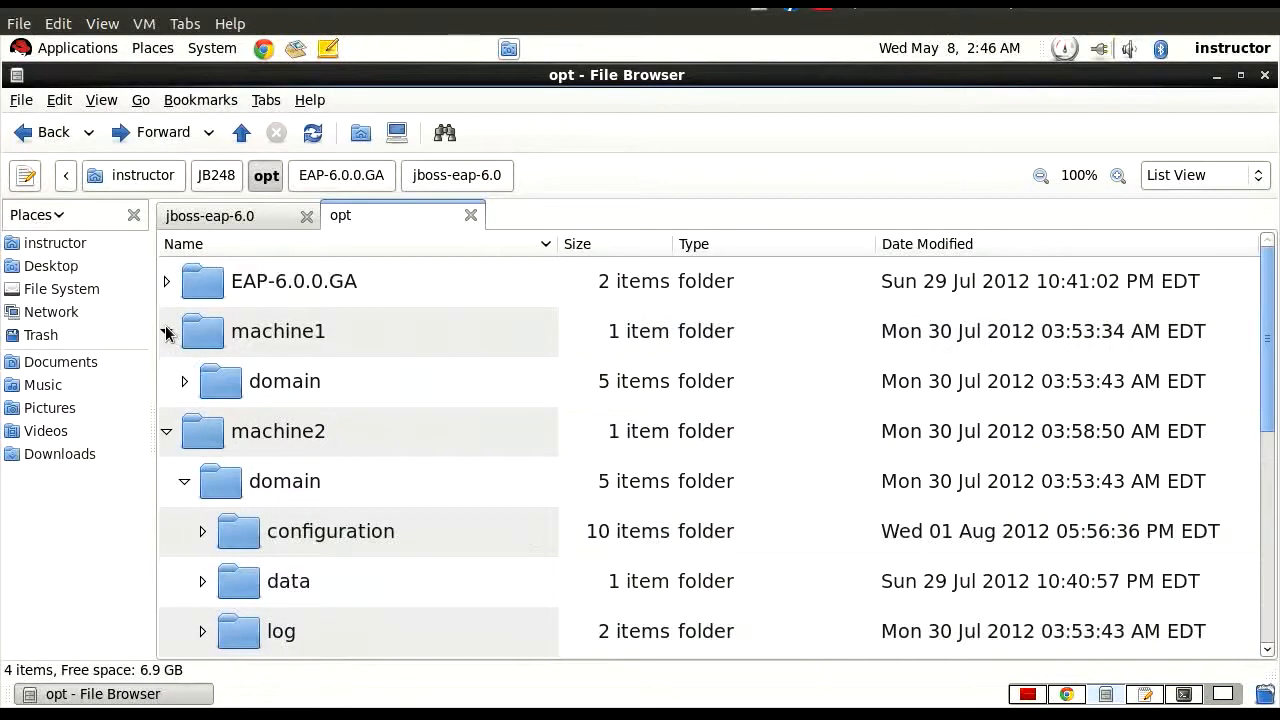
left_click(224, 336)
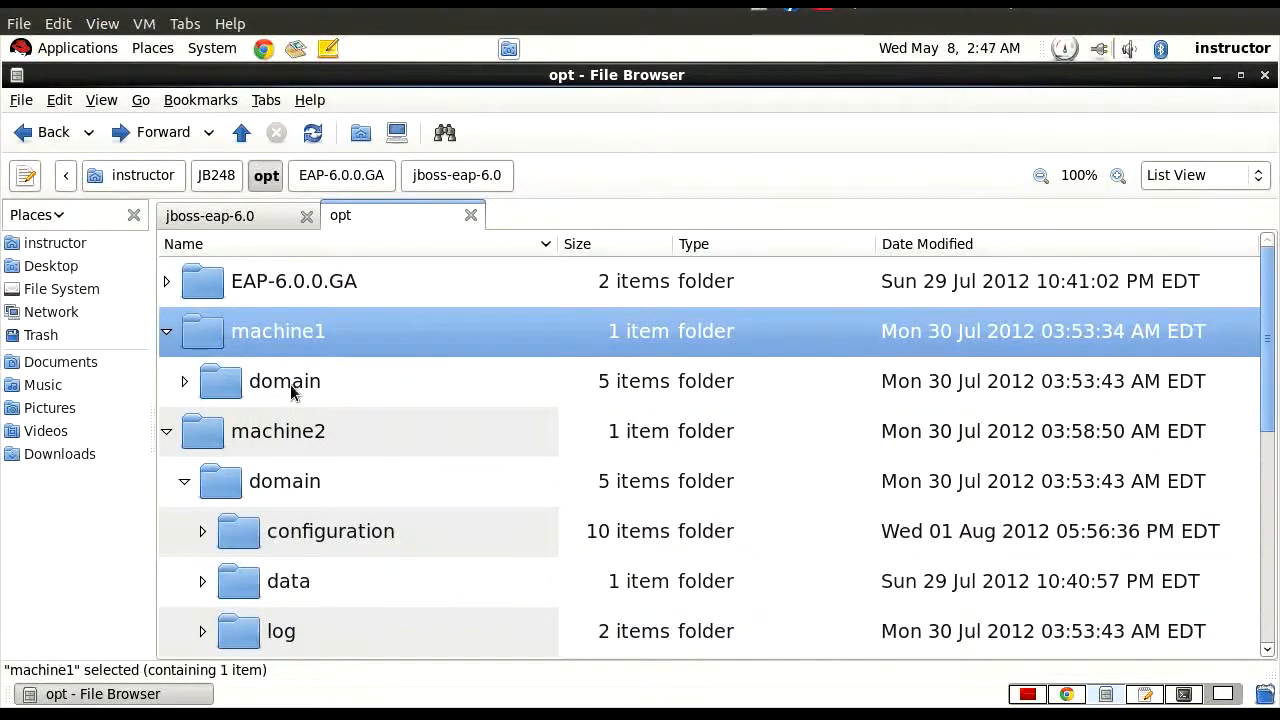
left_click(238, 441)
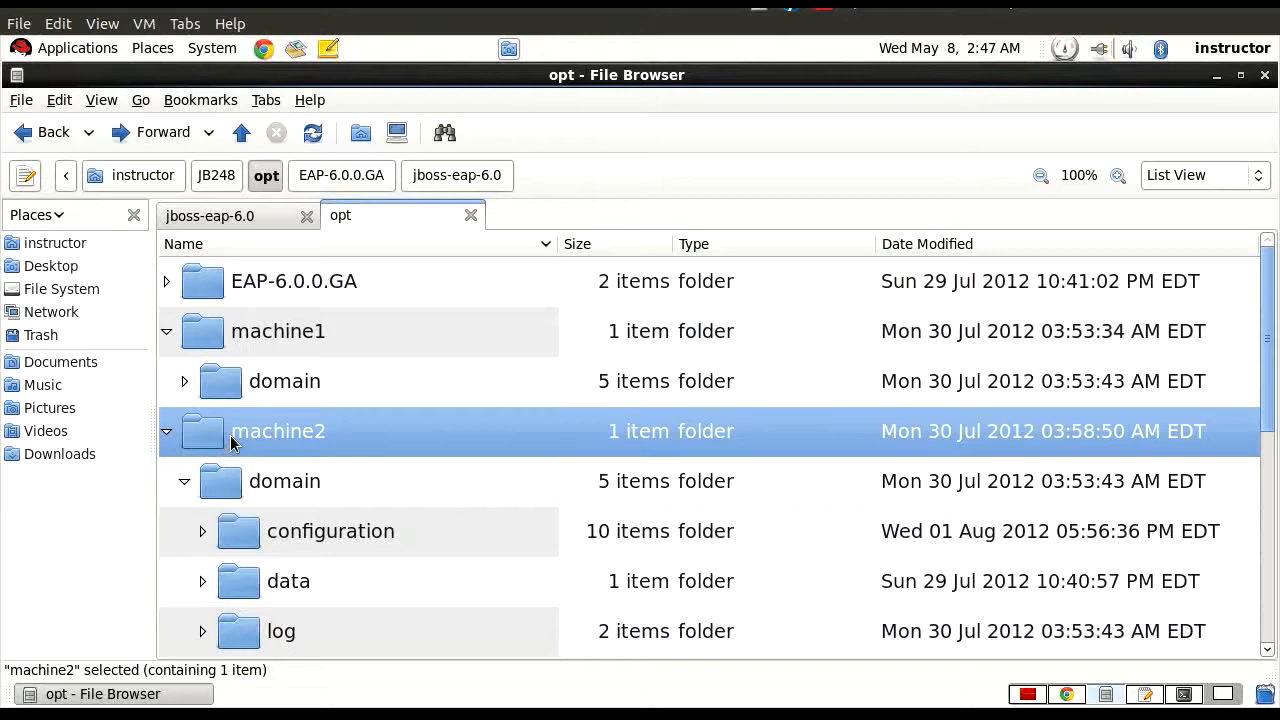
left_click(287, 483)
scroll(287, 483, "down", 3)
left_click(320, 371)
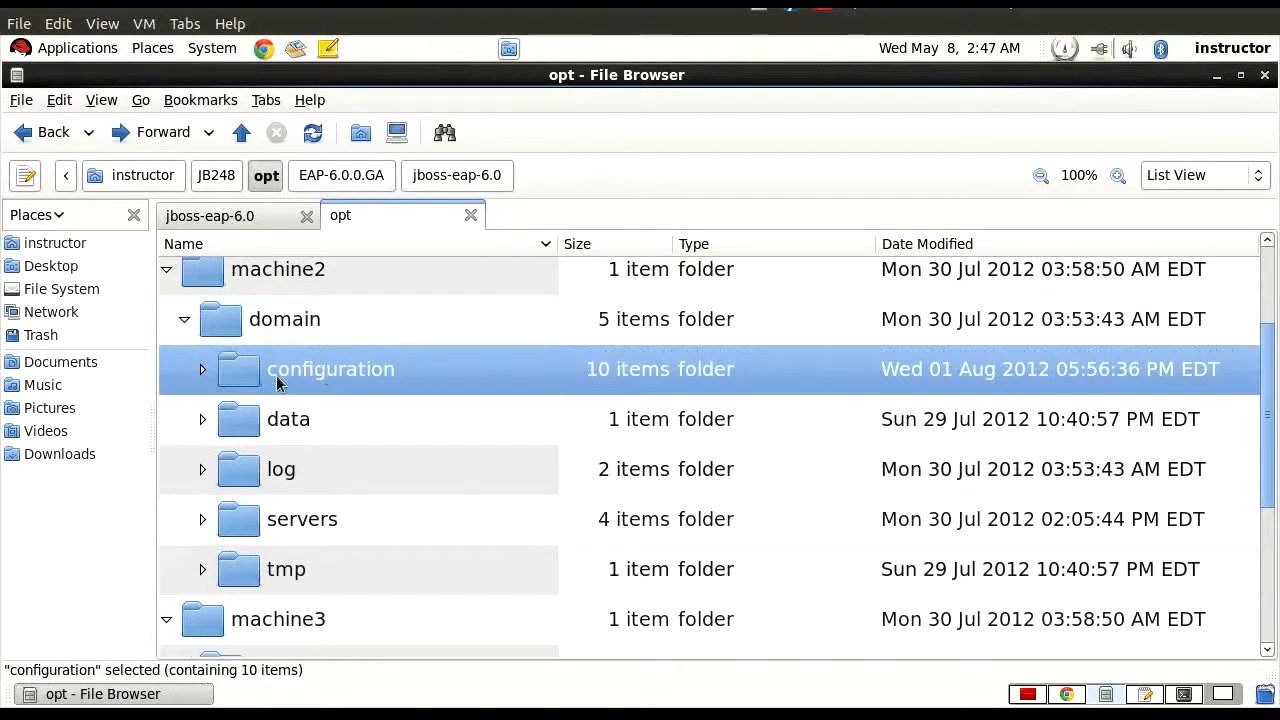
left_click(200, 370)
scroll(205, 371, "down", 4)
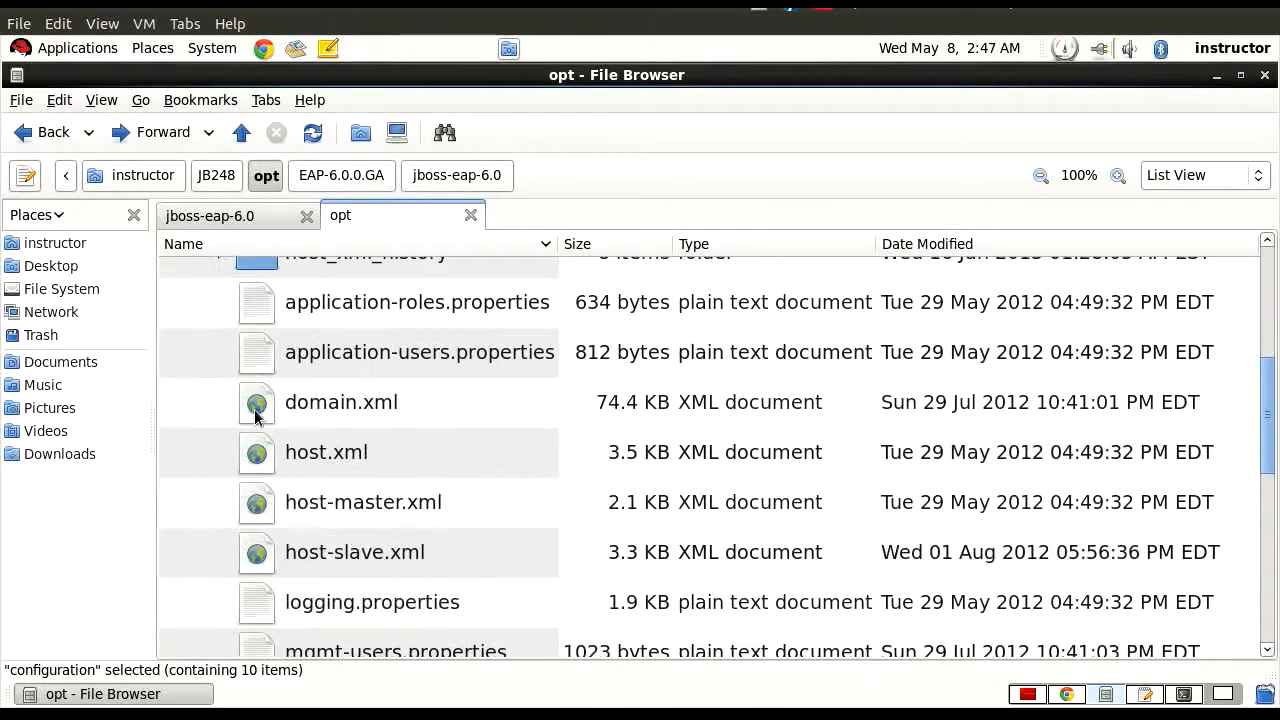
left_click(352, 560)
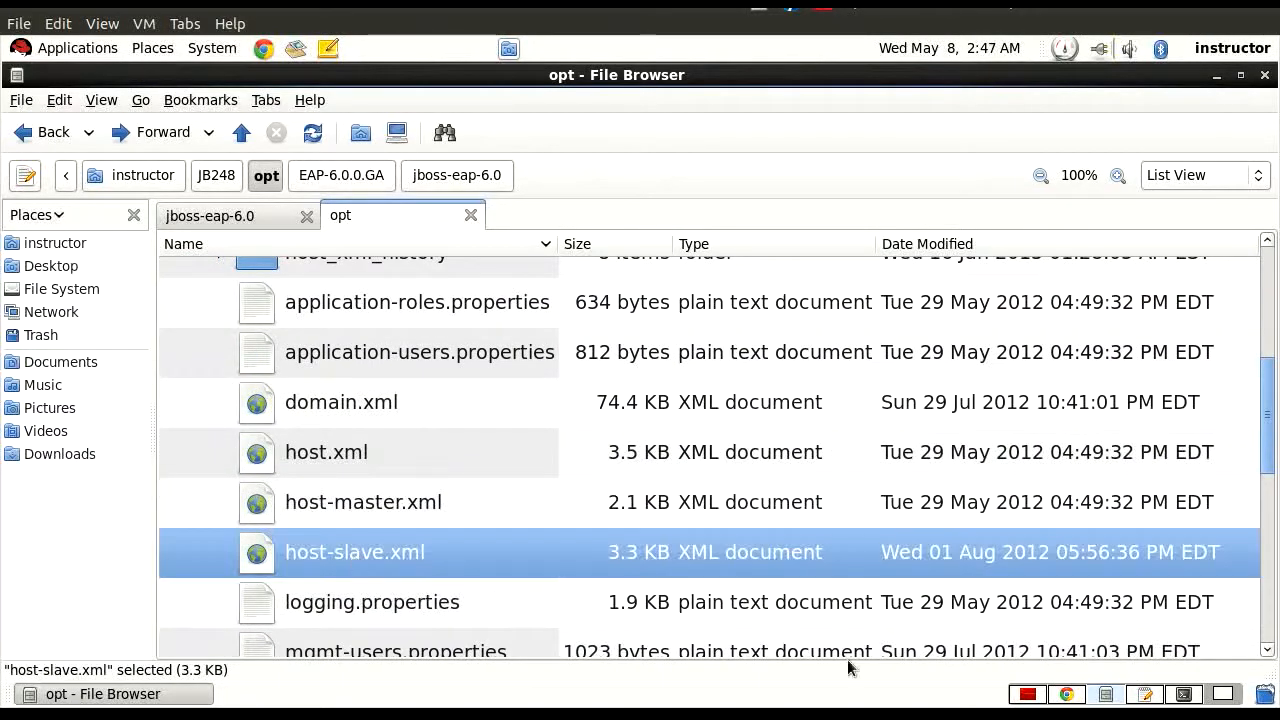
Switch to gedit and examine the domain-controller element in host-slave.xml, highlighting its remote host and port expressions.
left_click(1145, 694)
scroll(237, 429, "down", 3)
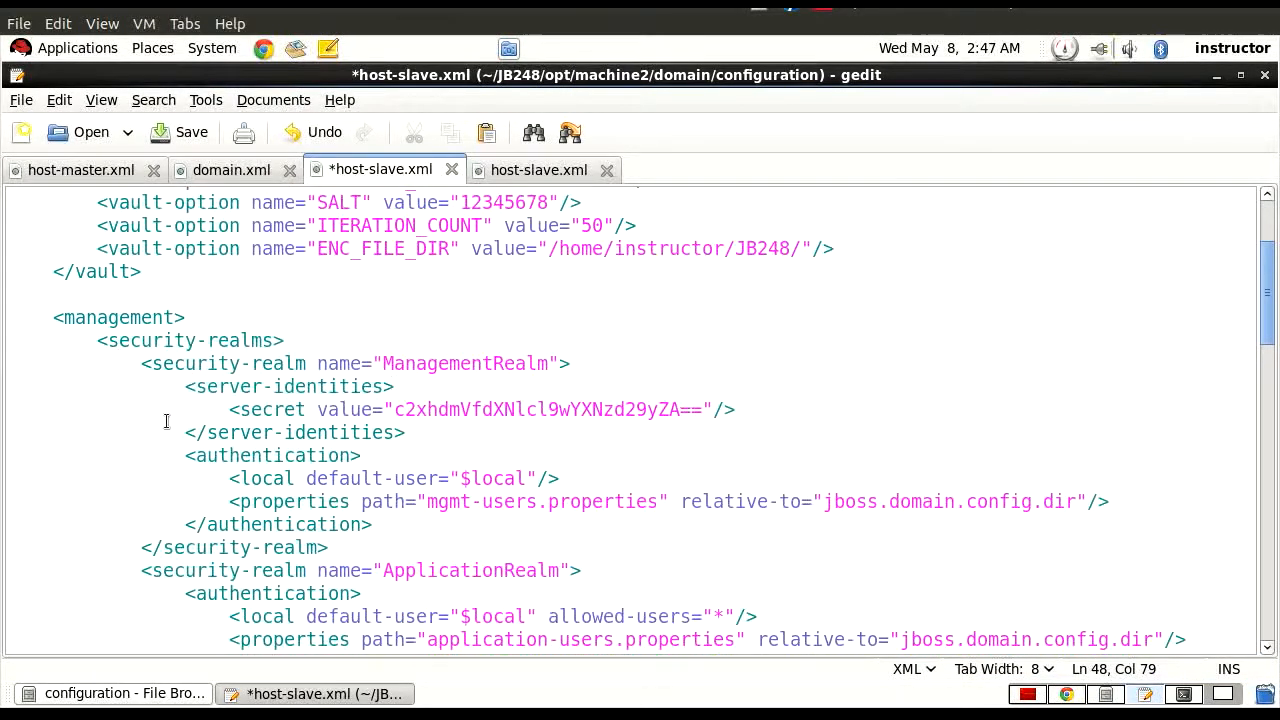
scroll(167, 407, "down", 2)
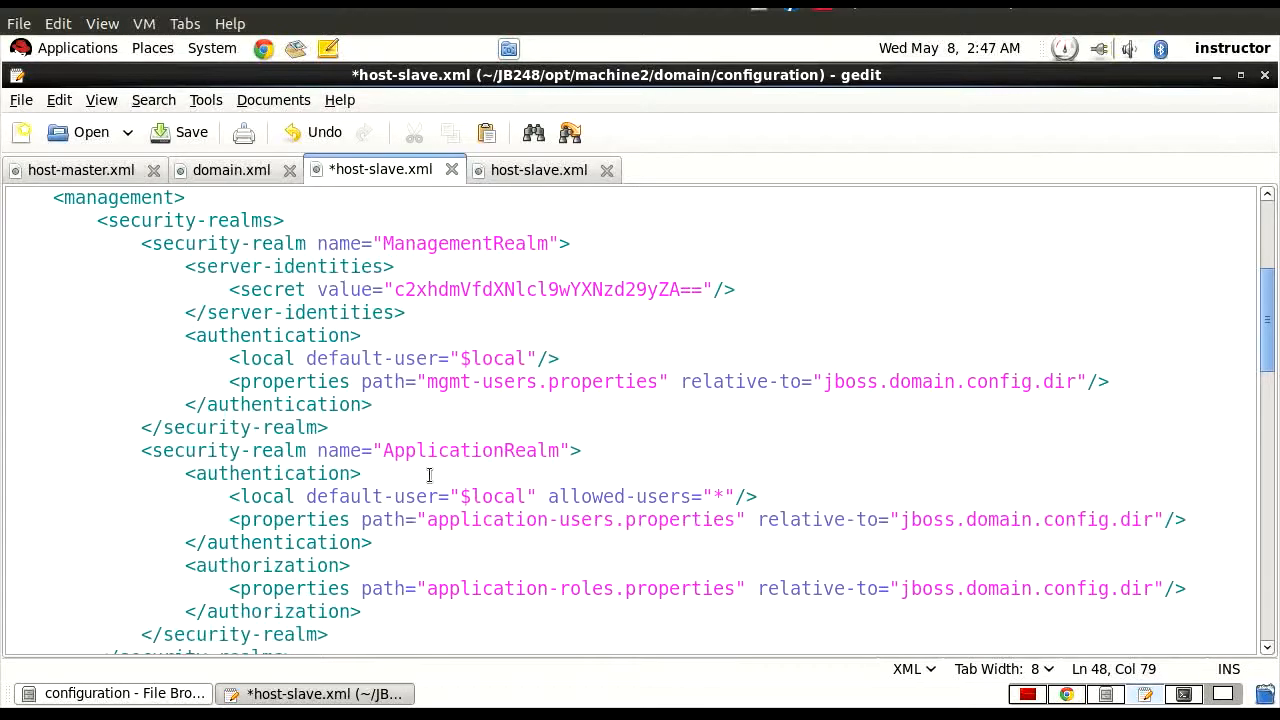
scroll(557, 457, "down", 7)
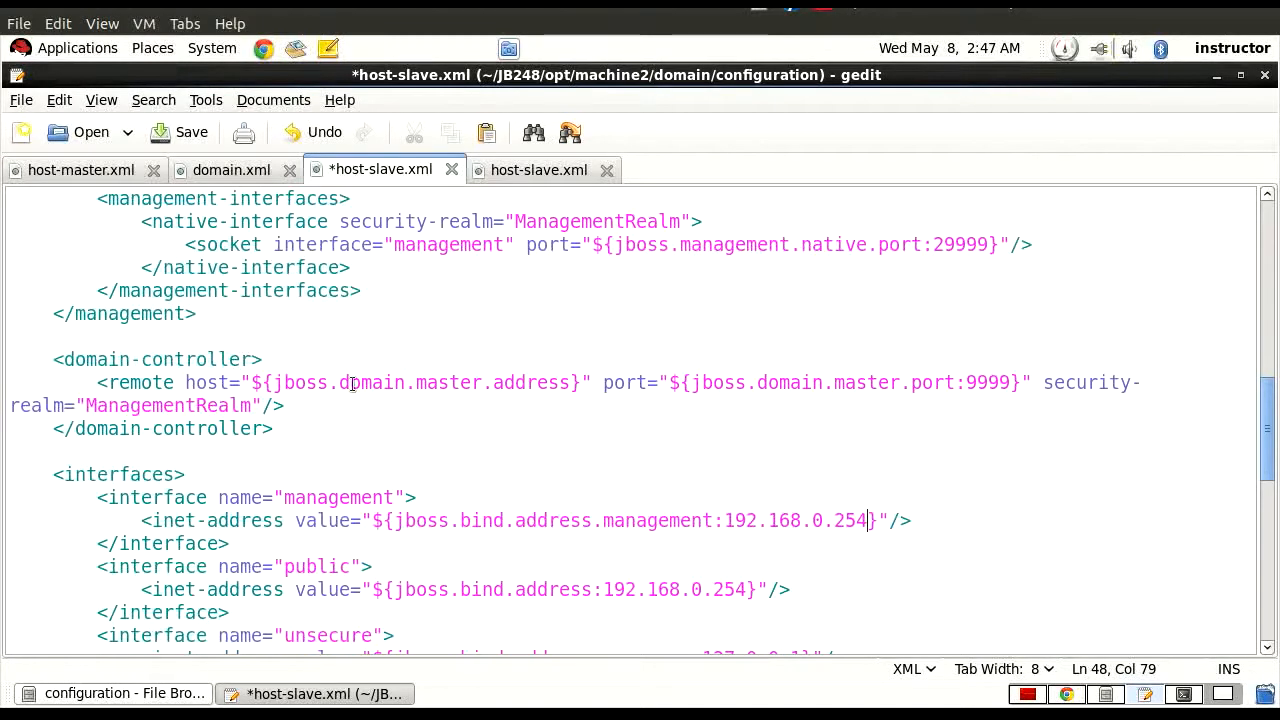
left_click_drag(54, 360, 343, 423)
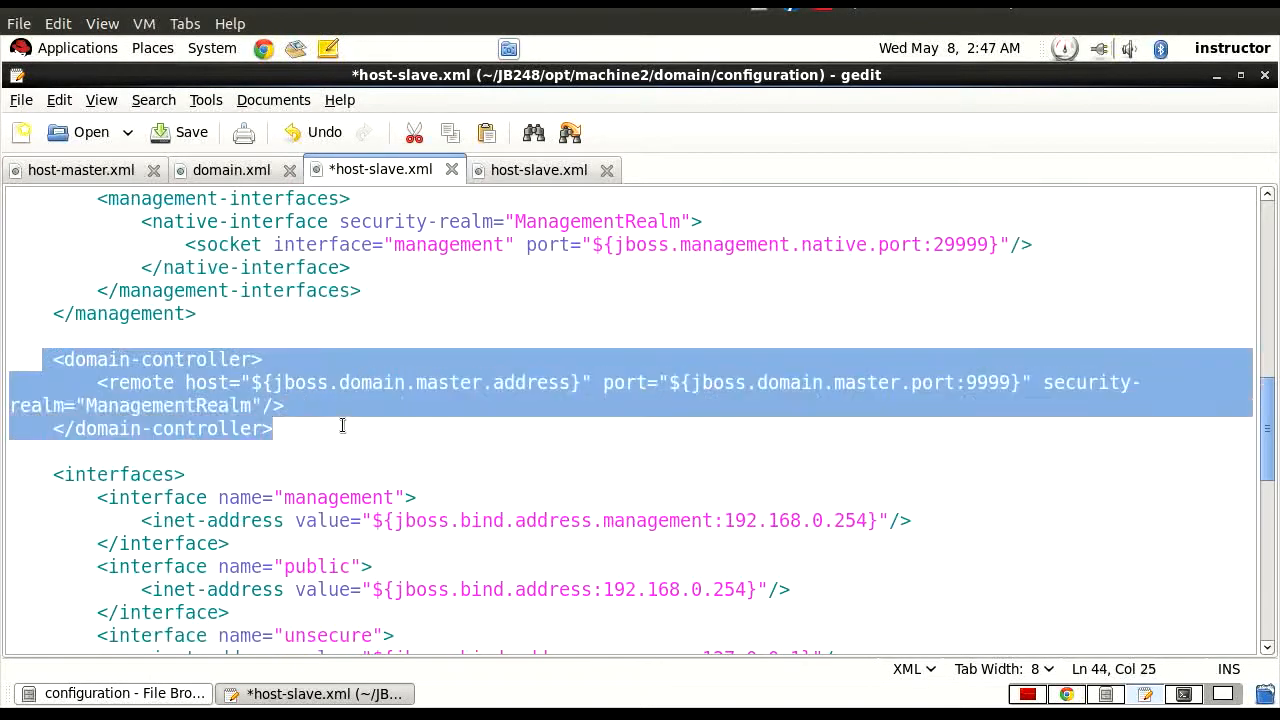
left_click(336, 428)
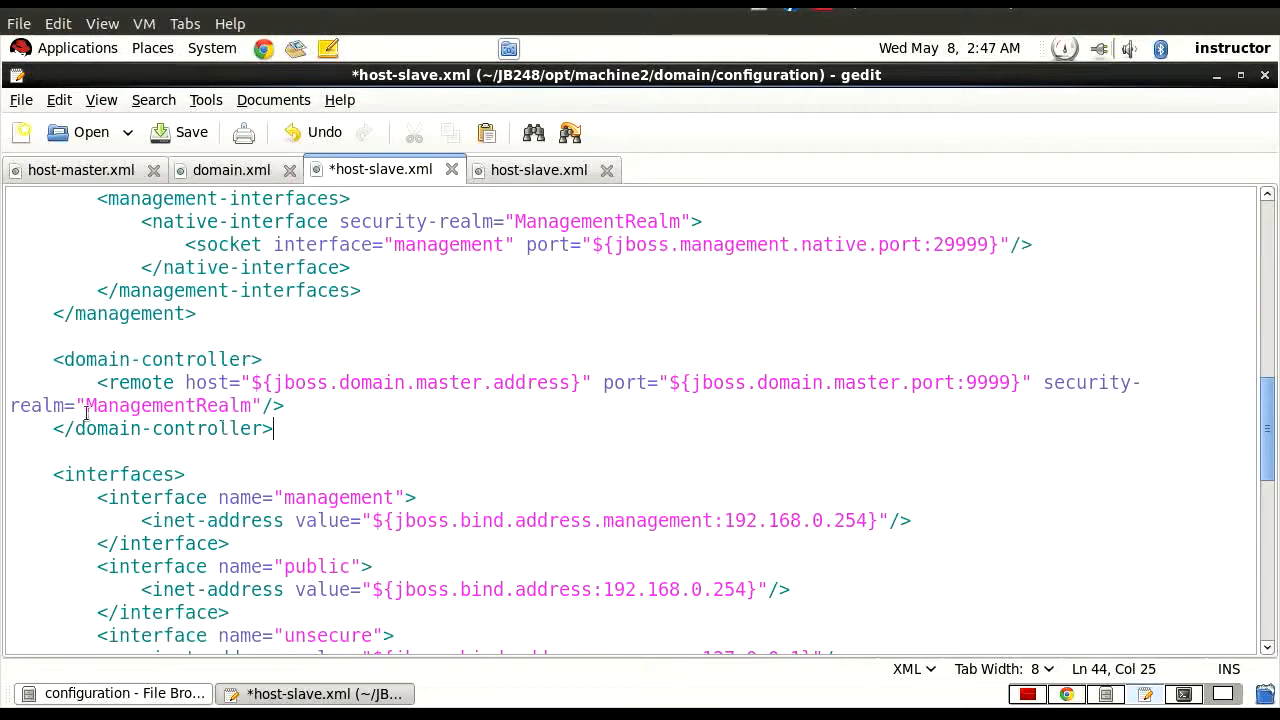
left_click_drag(97, 382, 587, 383)
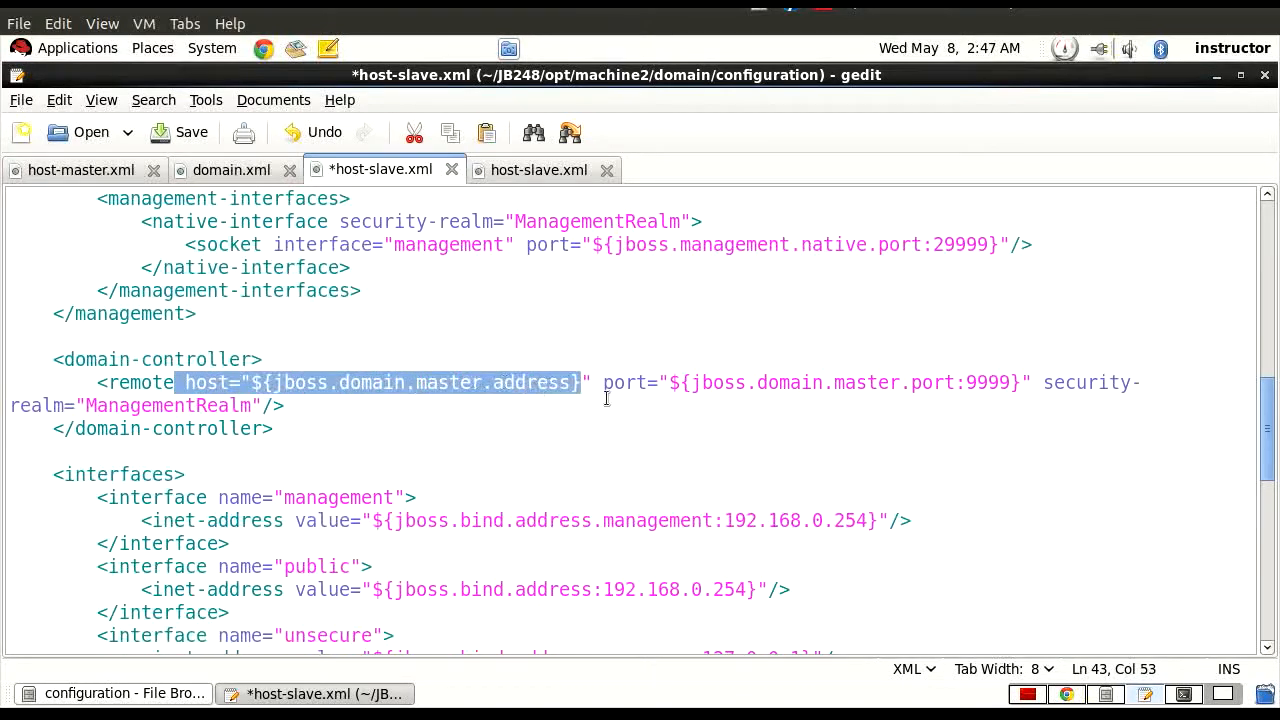
left_click_drag(669, 382, 1020, 383)
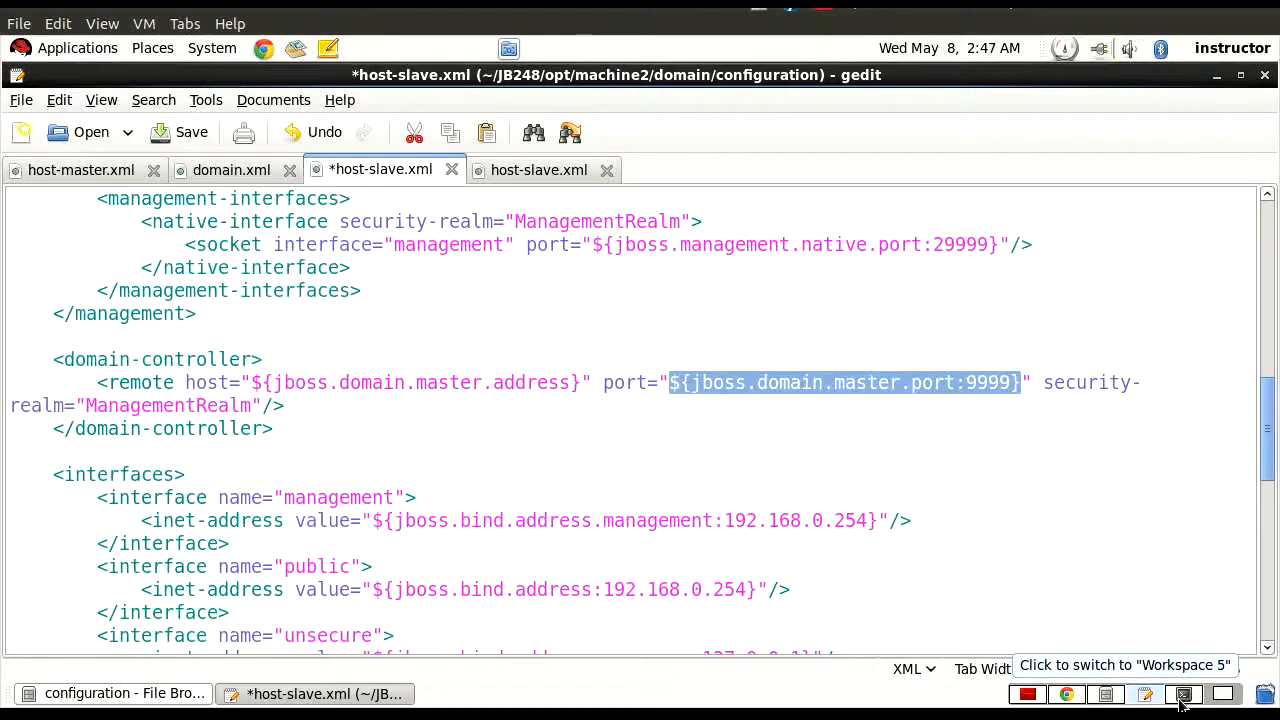
Switch to the terminal and examine the host2.sh launch command, highlighting its host-config, base directory and master address arguments.
left_click(1182, 694)
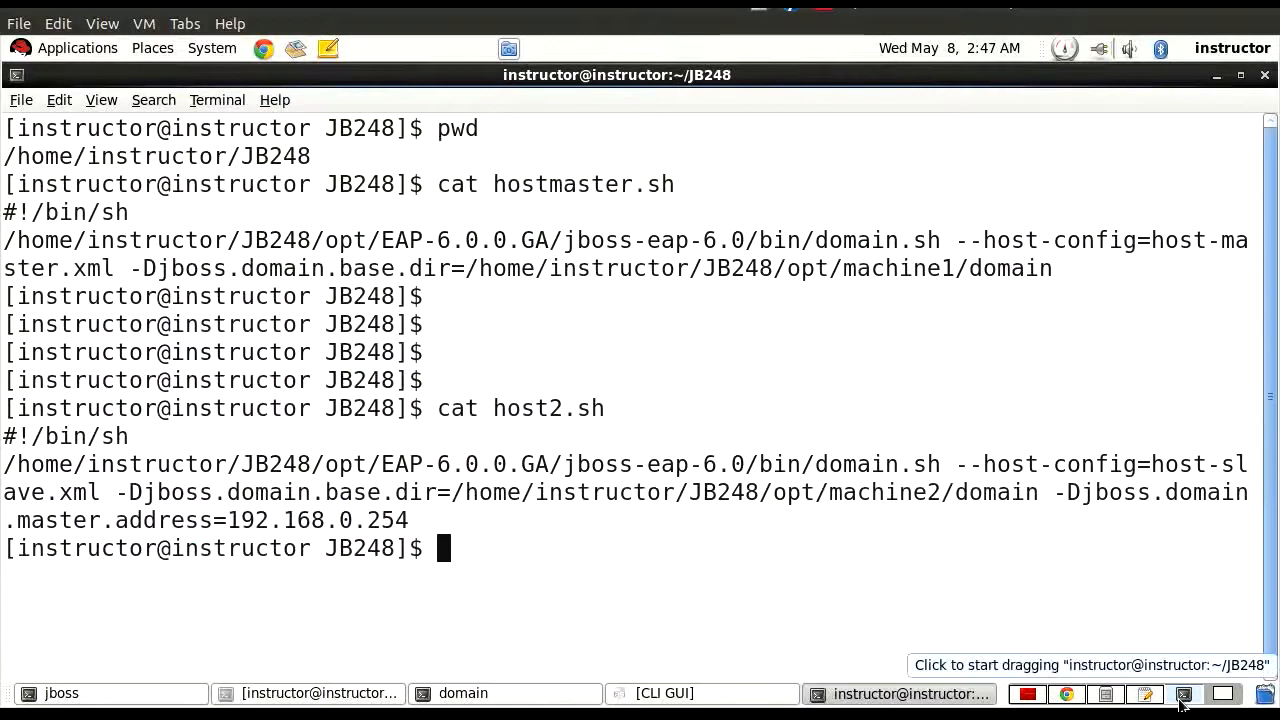
left_click_drag(493, 409, 605, 413)
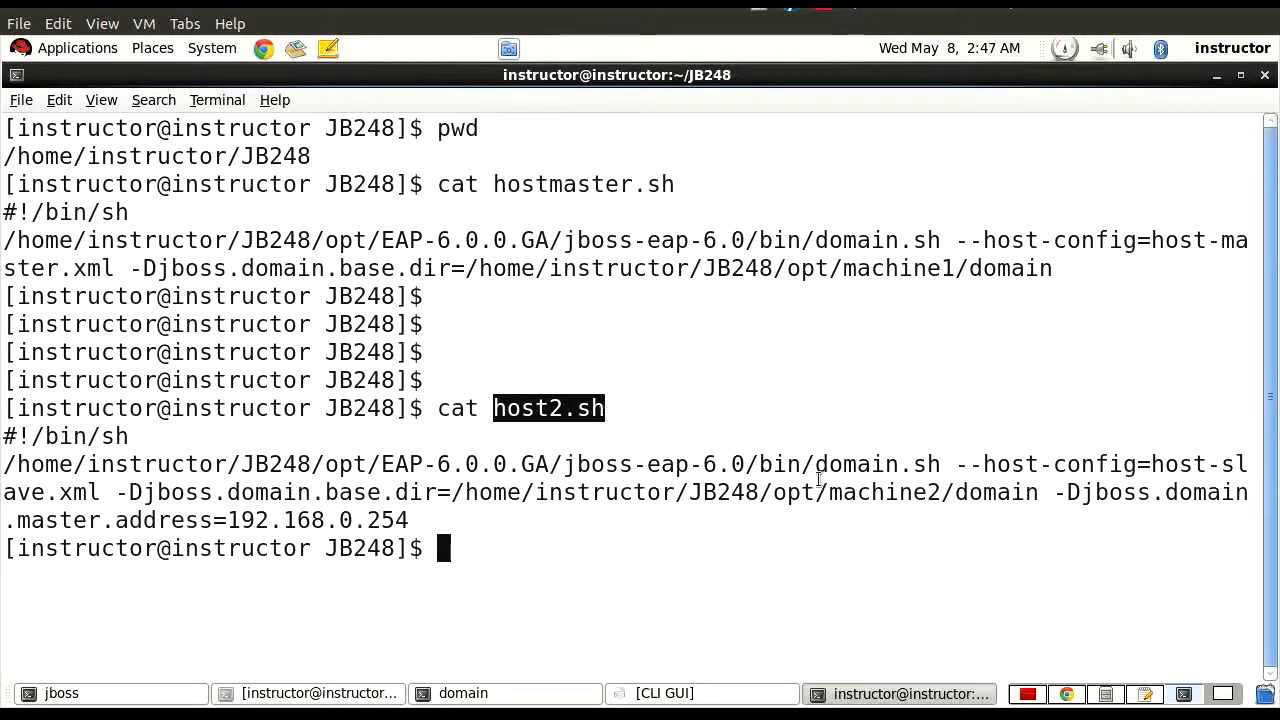
left_click_drag(813, 466, 824, 466)
left_click_drag(879, 468, 946, 470)
left_click(957, 466)
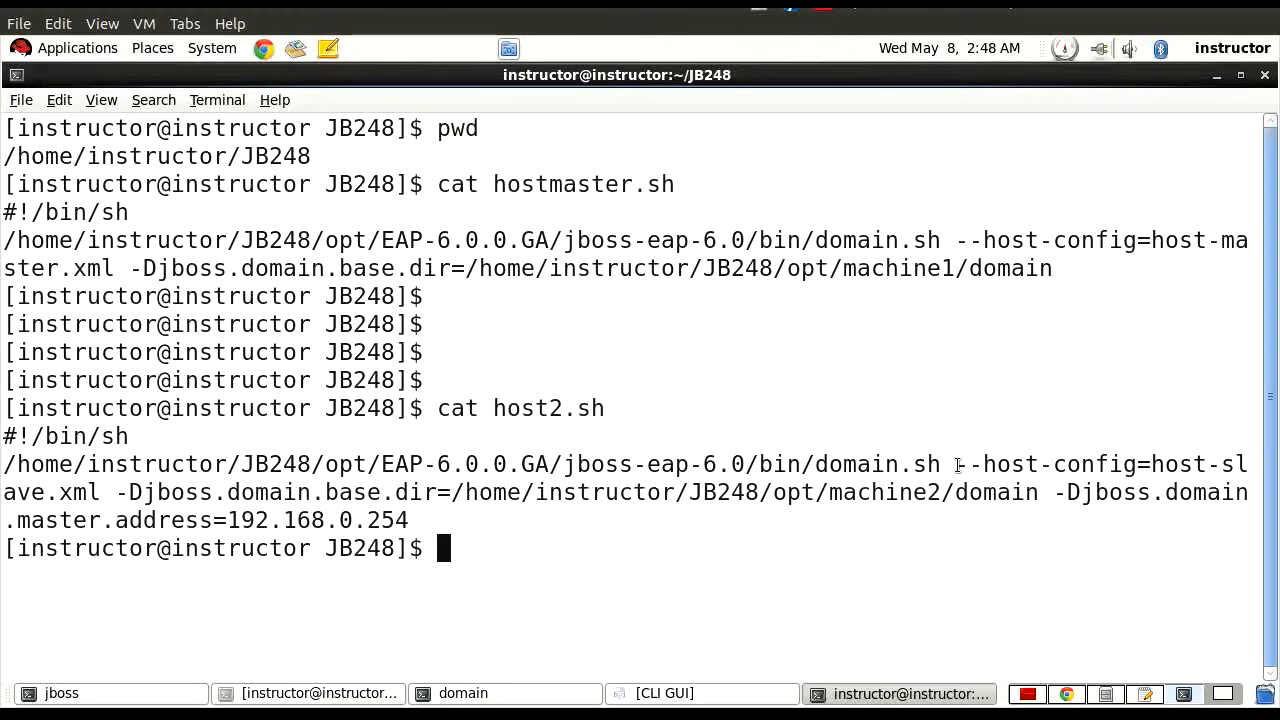
left_click_drag(957, 466, 124, 493)
left_click(148, 493)
left_click_drag(148, 493, 444, 506)
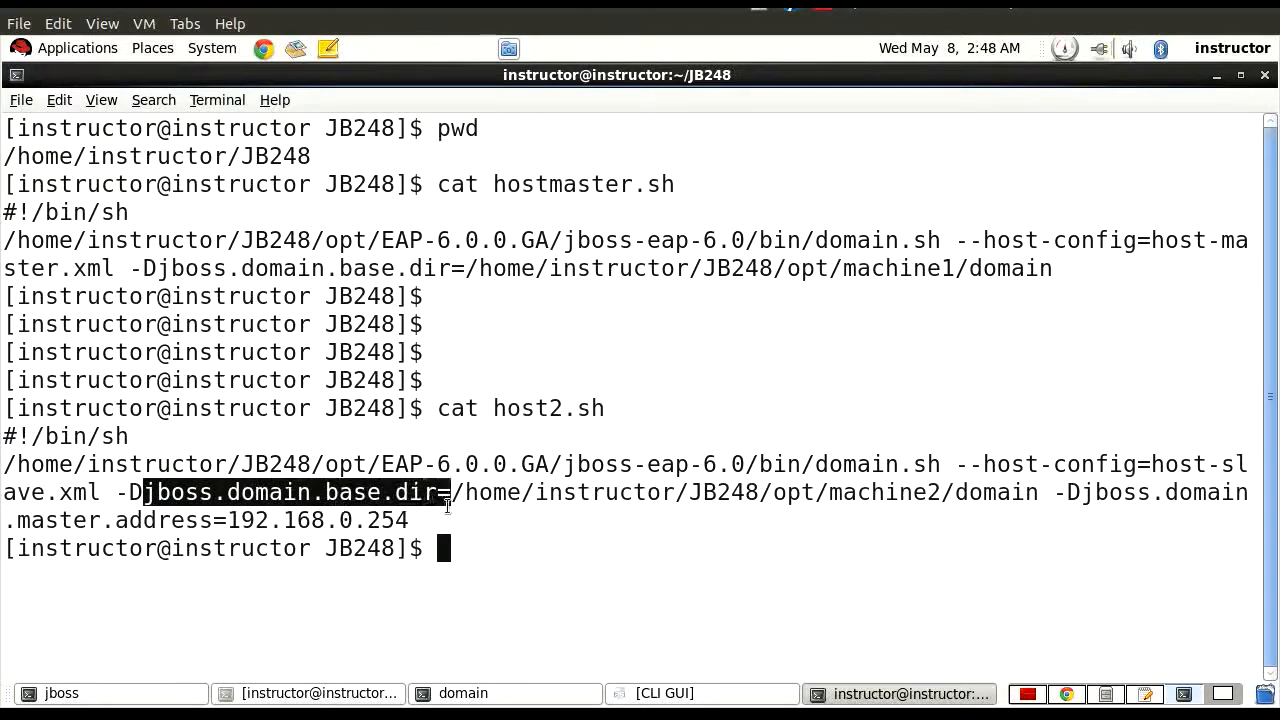
left_click_drag(774, 495, 1035, 495)
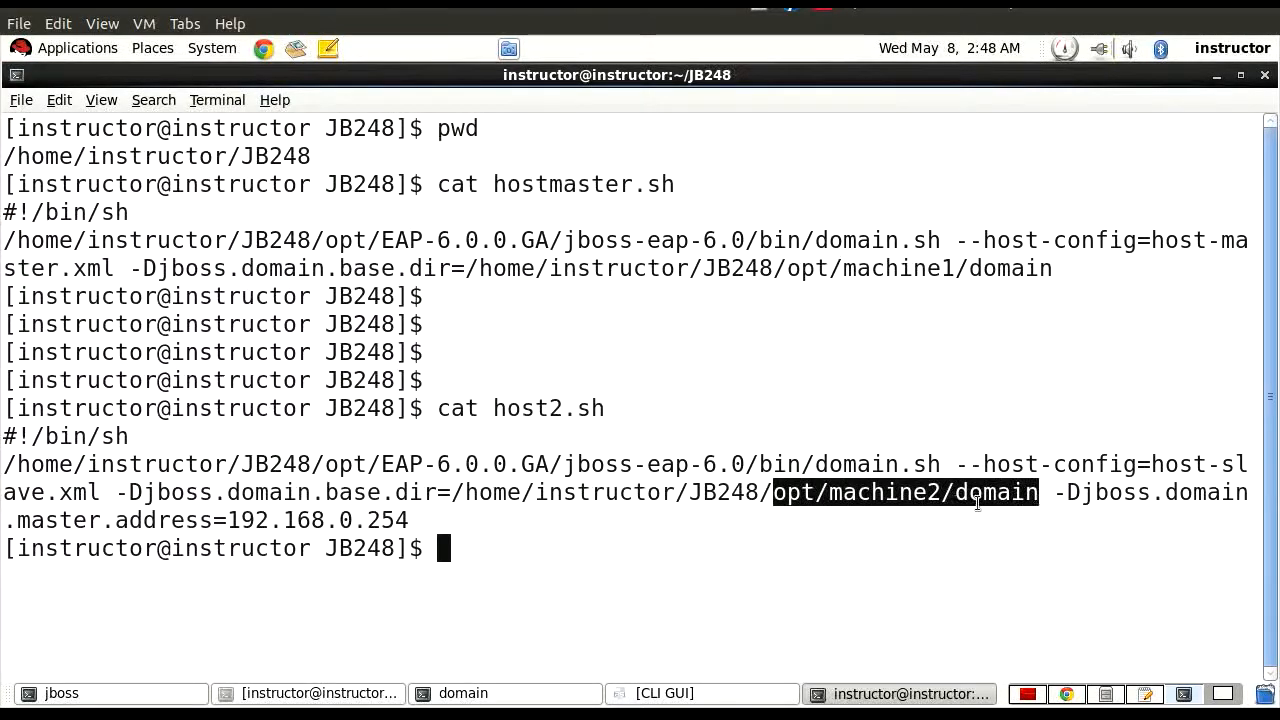
left_click(1050, 497)
left_click_drag(1057, 495, 410, 521)
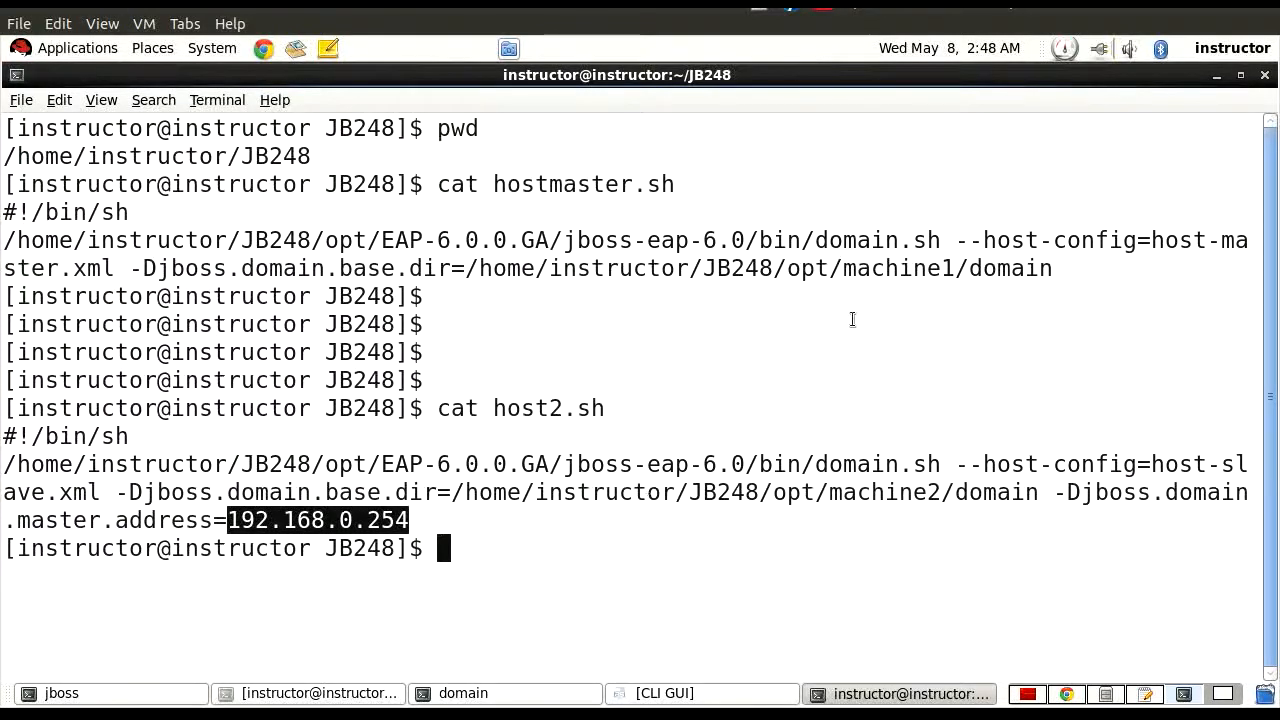
Highlight the hostmaster.sh file name, then domain.sh and the host-config argument in its launch command.
left_click_drag(495, 186, 737, 190)
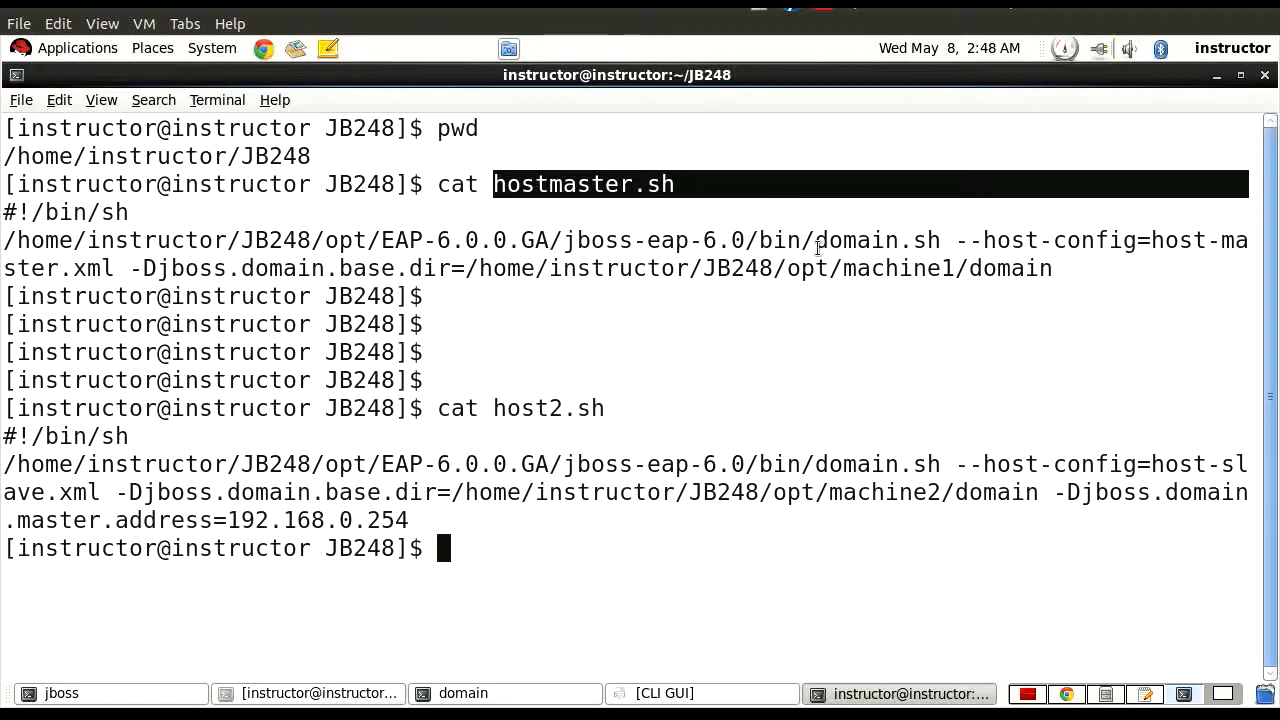
left_click_drag(816, 244, 942, 246)
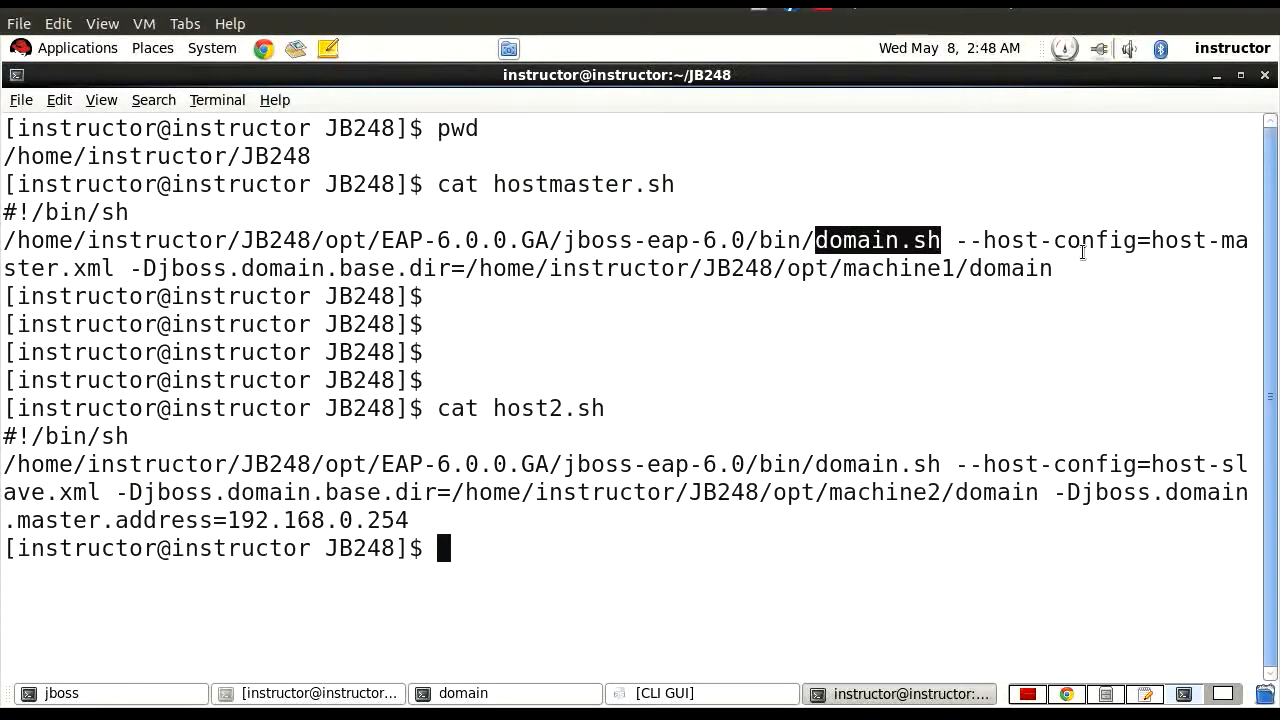
left_click_drag(1040, 245, 1268, 258)
left_click(1047, 282)
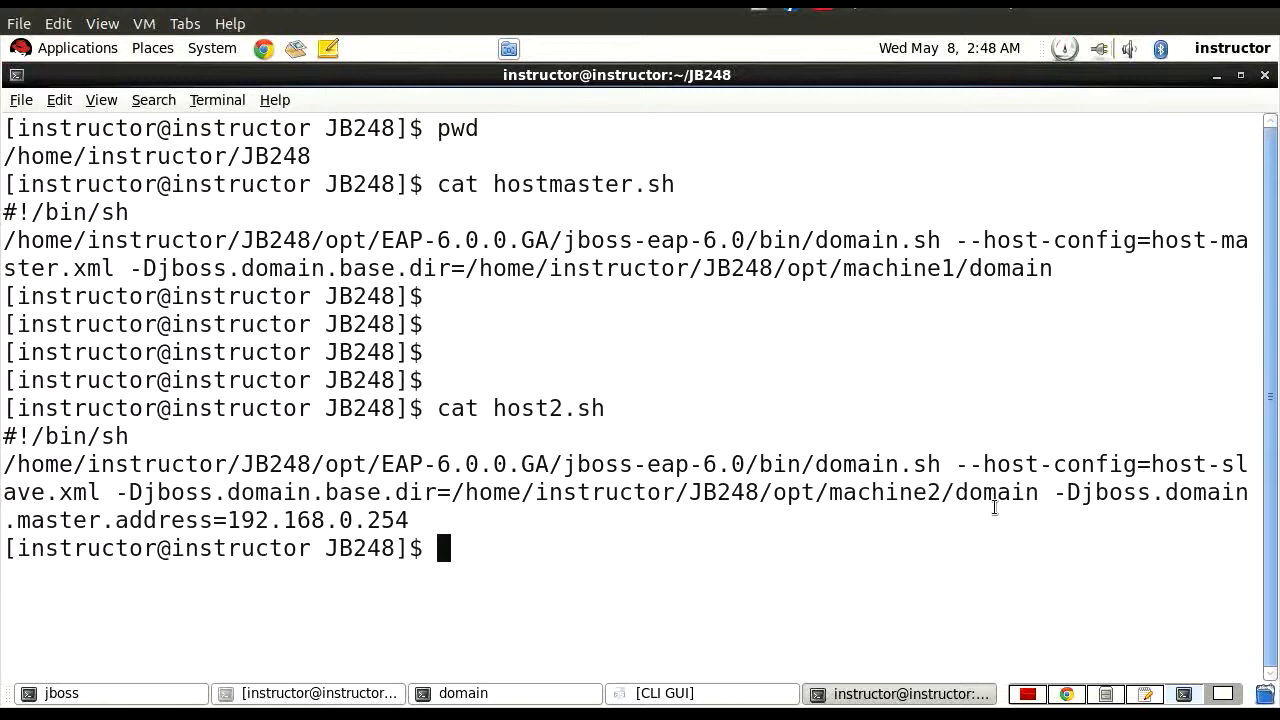
Highlight the host-config argument and the machine2 base directory setting in the host2.sh command for comparison.
left_click_drag(958, 466, 995, 466)
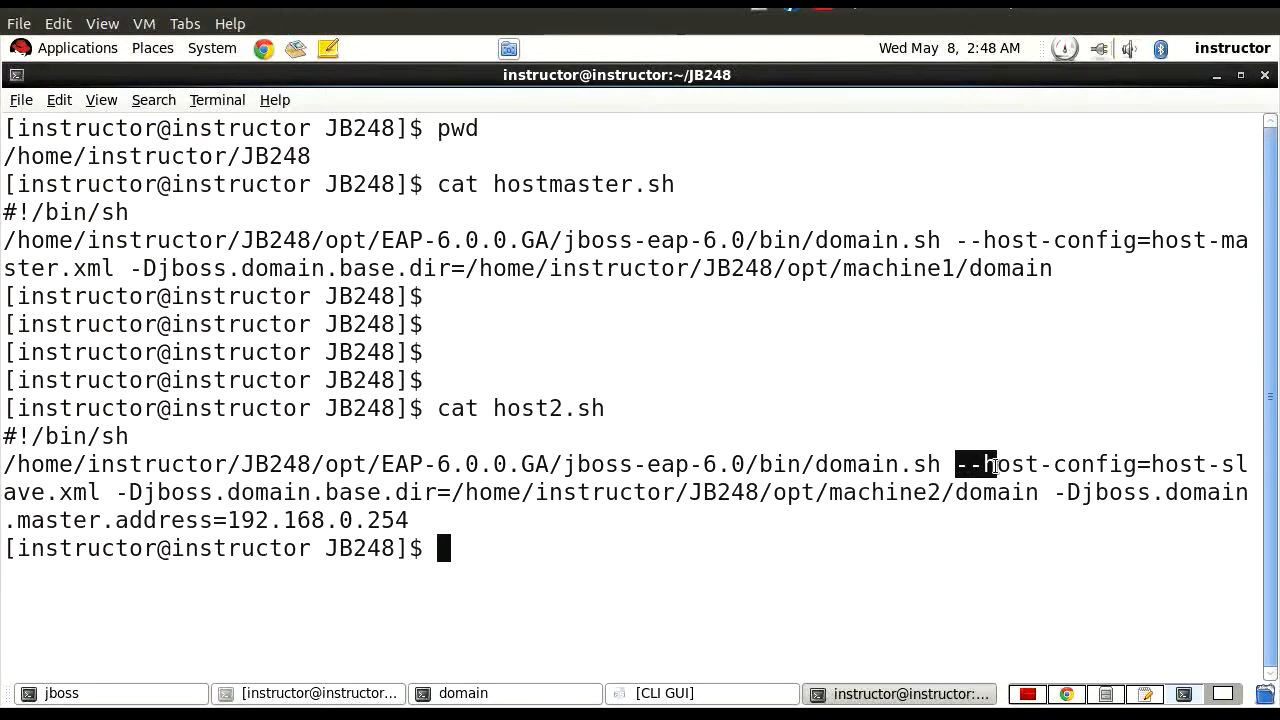
left_click_drag(1012, 466, 1249, 476)
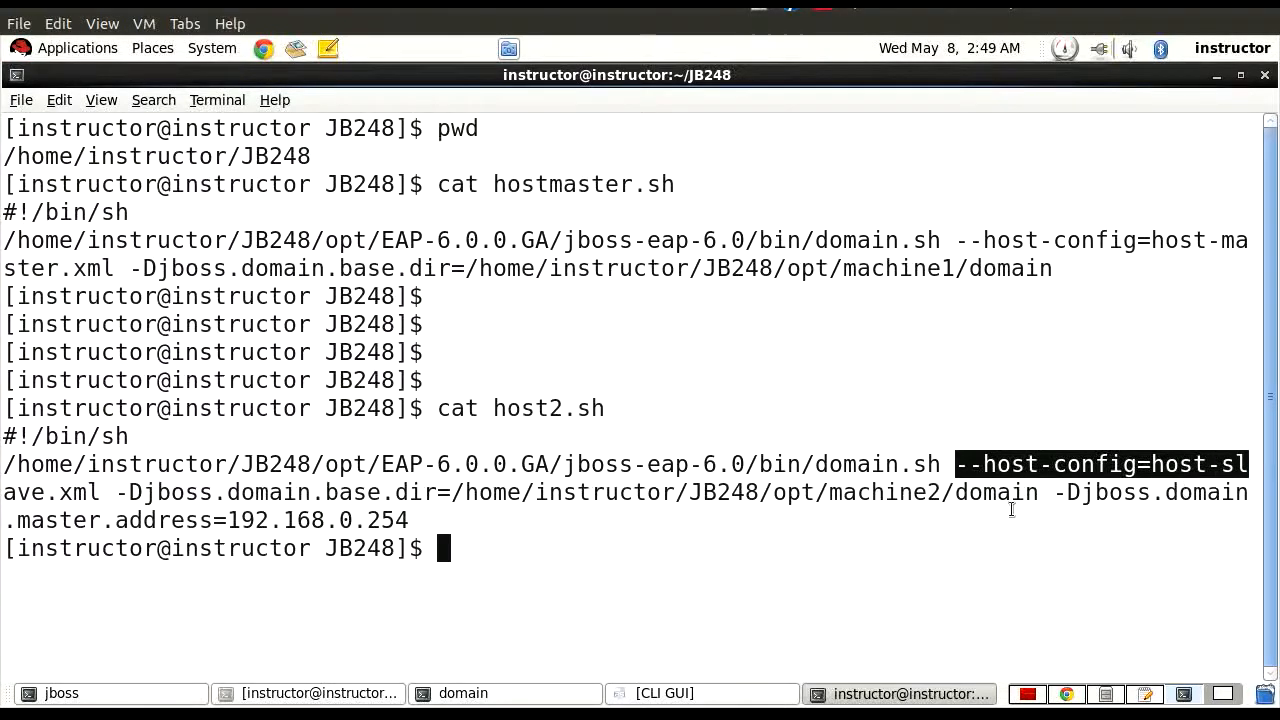
left_click_drag(1038, 492, 158, 492)
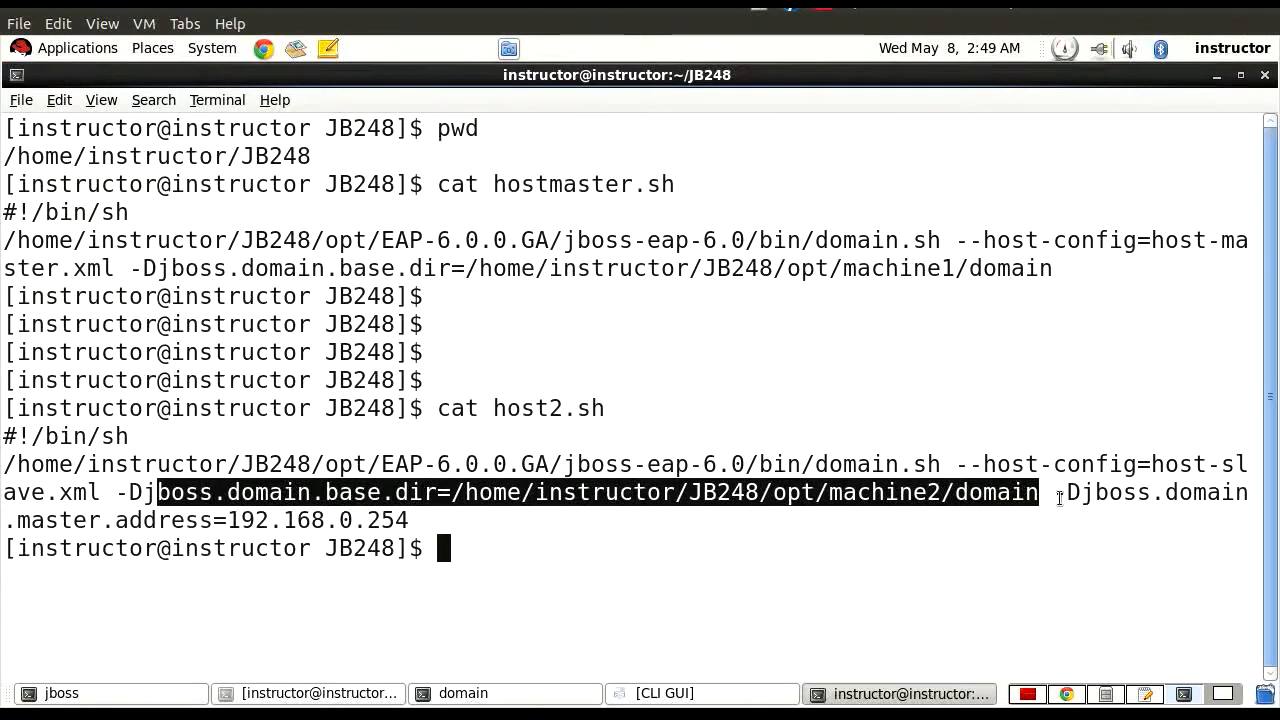
Return to host-slave.xml in gedit and highlight the domain controller's master address expression and default port number.
left_click(1142, 695)
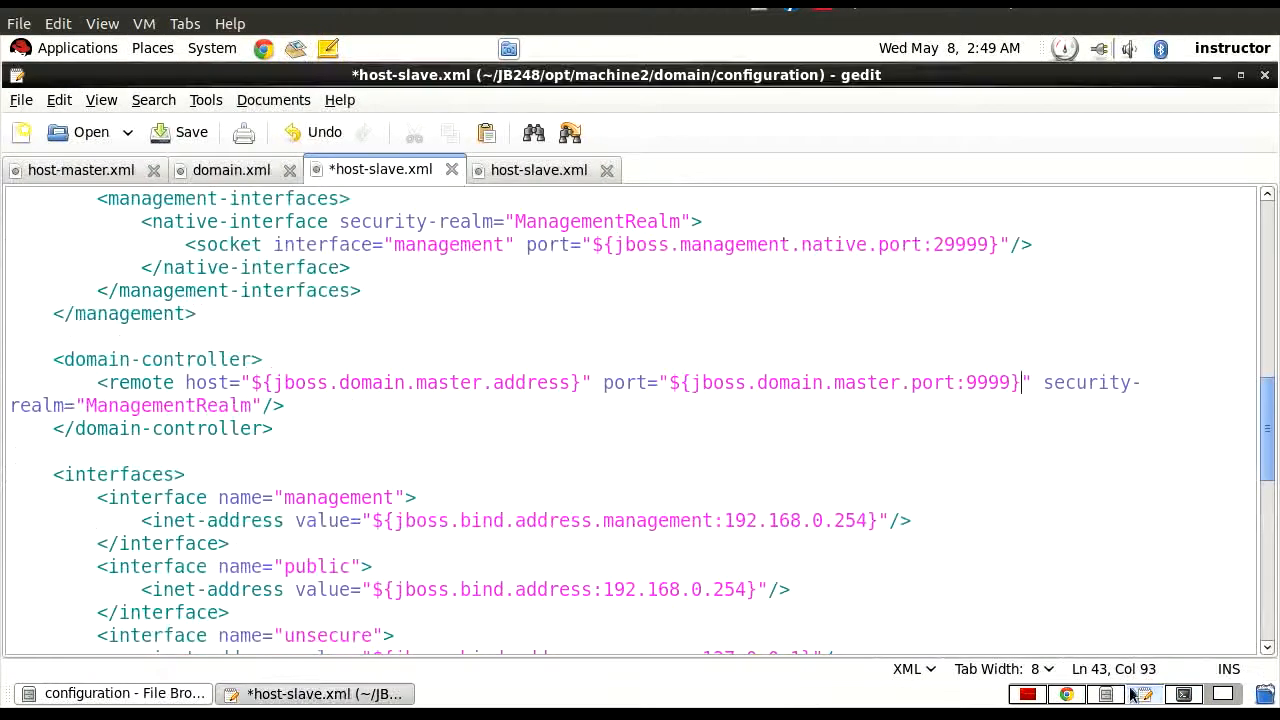
left_click_drag(242, 384, 582, 388)
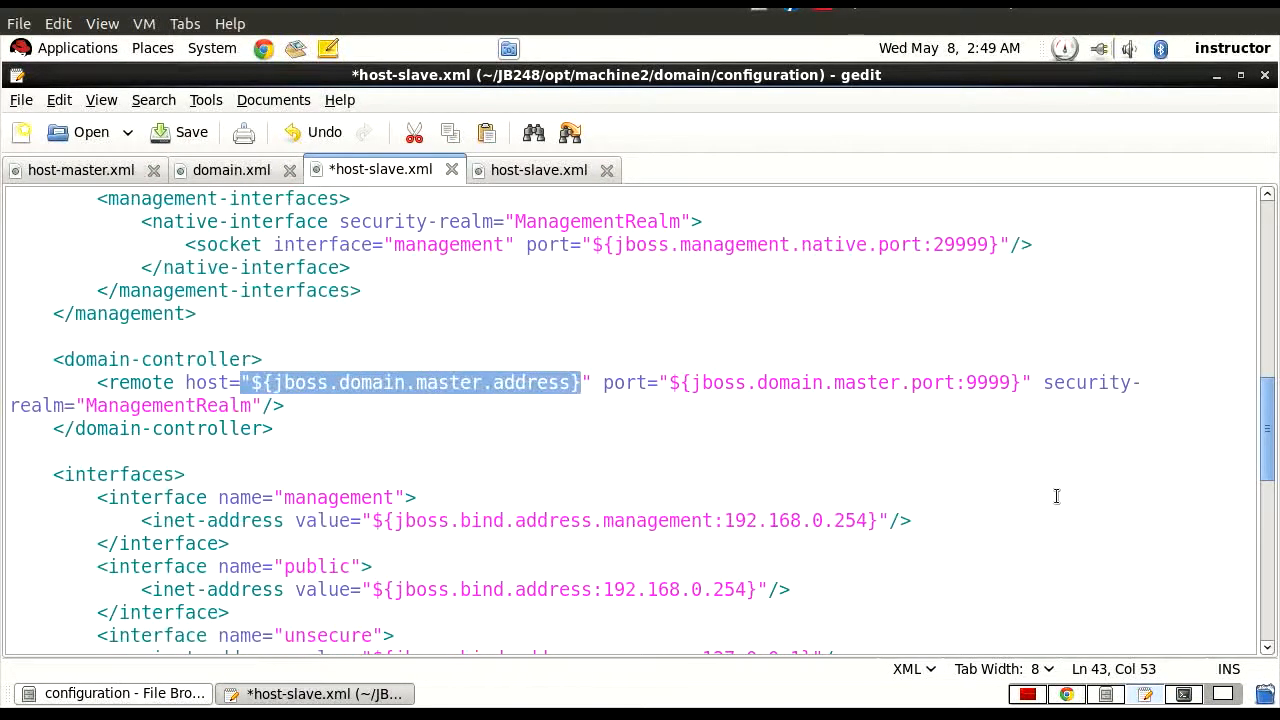
left_click_drag(966, 382, 1015, 383)
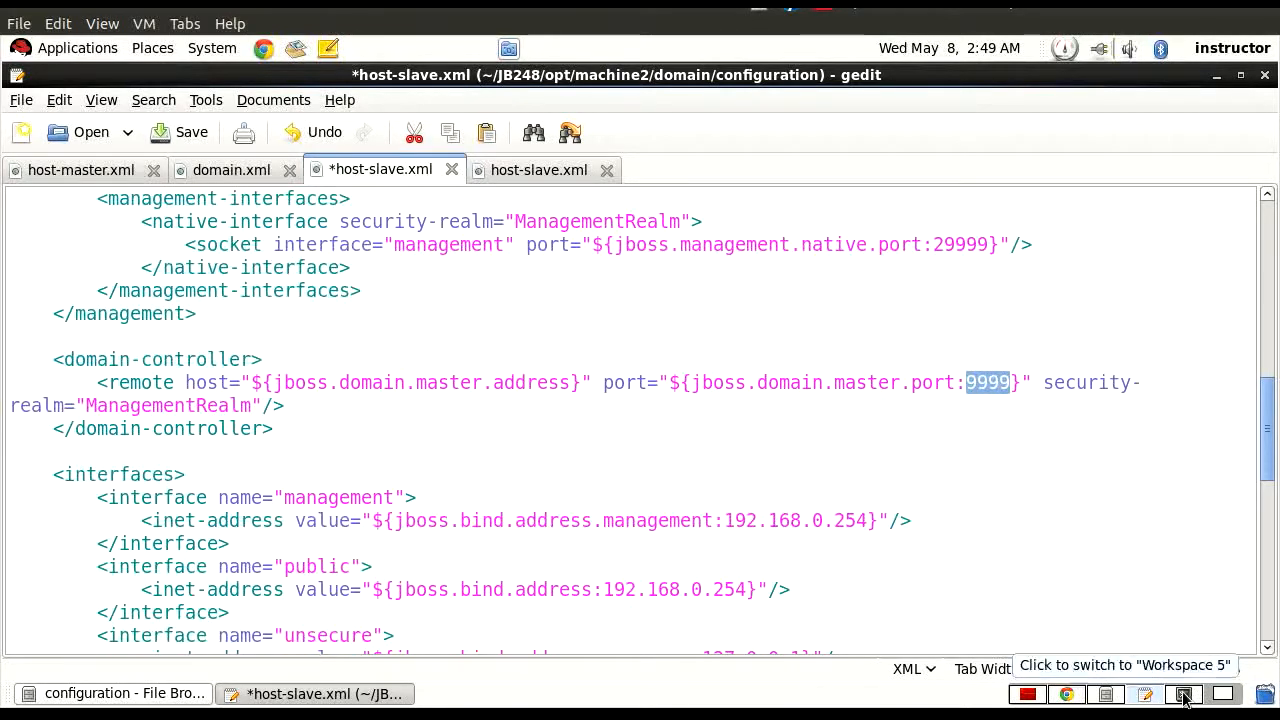
Back in the terminal, highlight the -Djboss.domain.master.address argument of host2.sh, and clear the selection.
left_click(1183, 697)
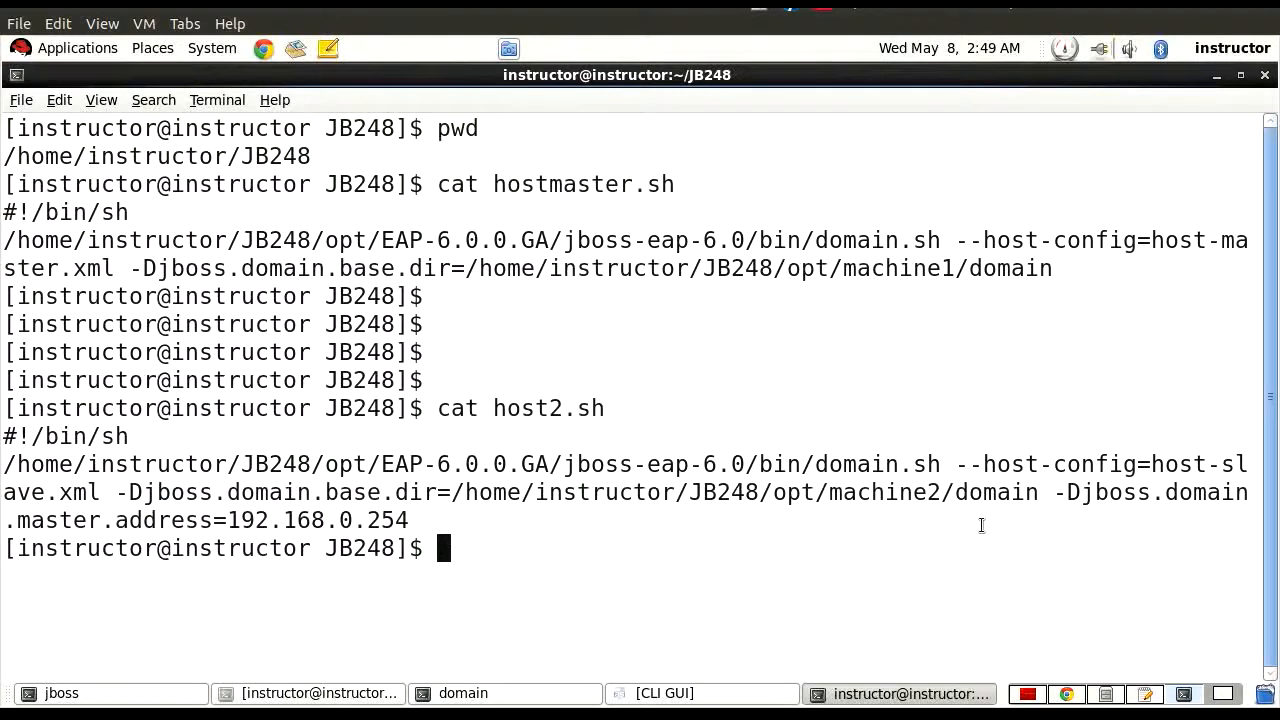
left_click_drag(1056, 500, 448, 516)
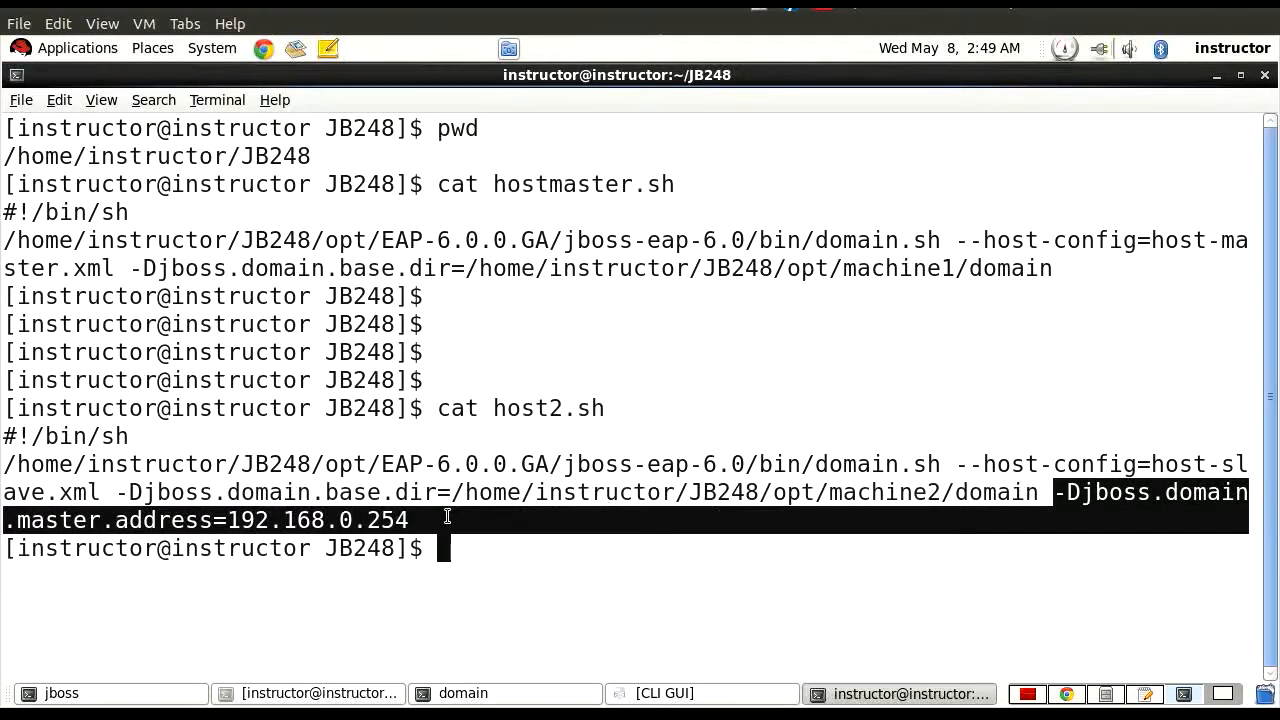
left_click(443, 520)
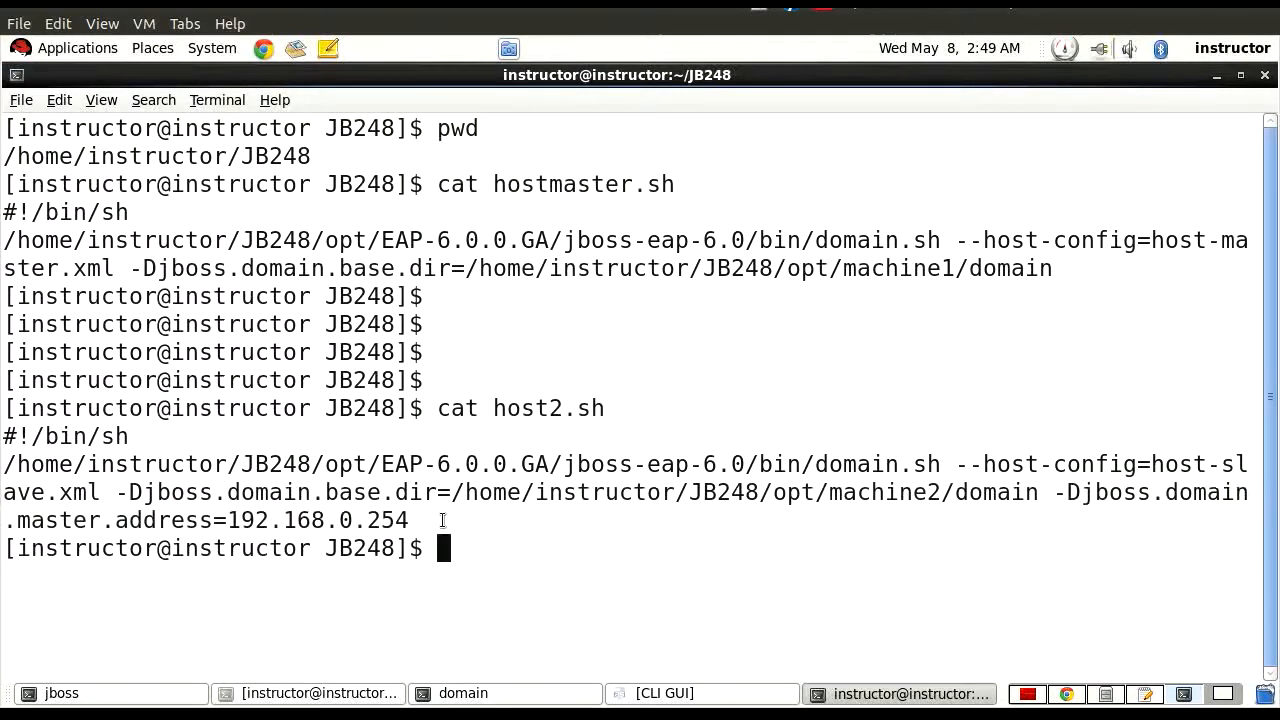
Return to host-slave.xml in gedit and highlight the management interface name, then the default addresses of the management, public and unsecure interfaces.
left_click(1147, 697)
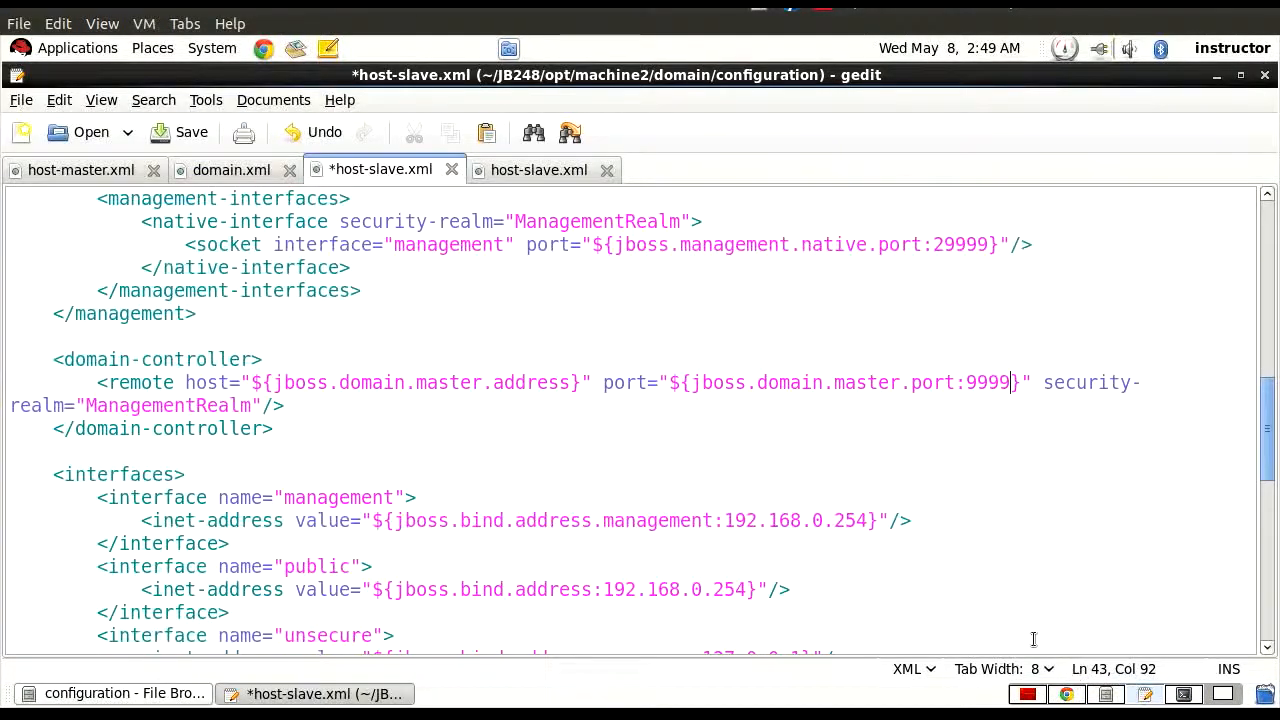
scroll(67, 464, "down", 1)
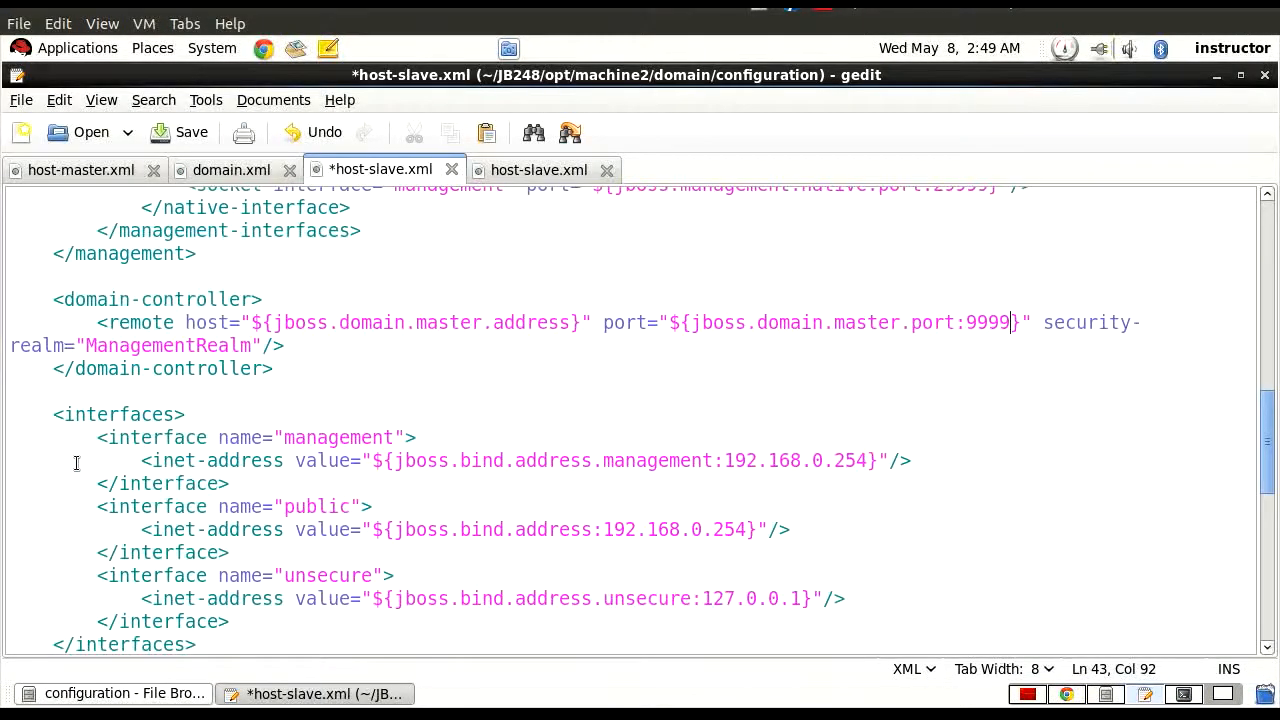
scroll(76, 463, "down", 2)
scroll(76, 463, "down", 1)
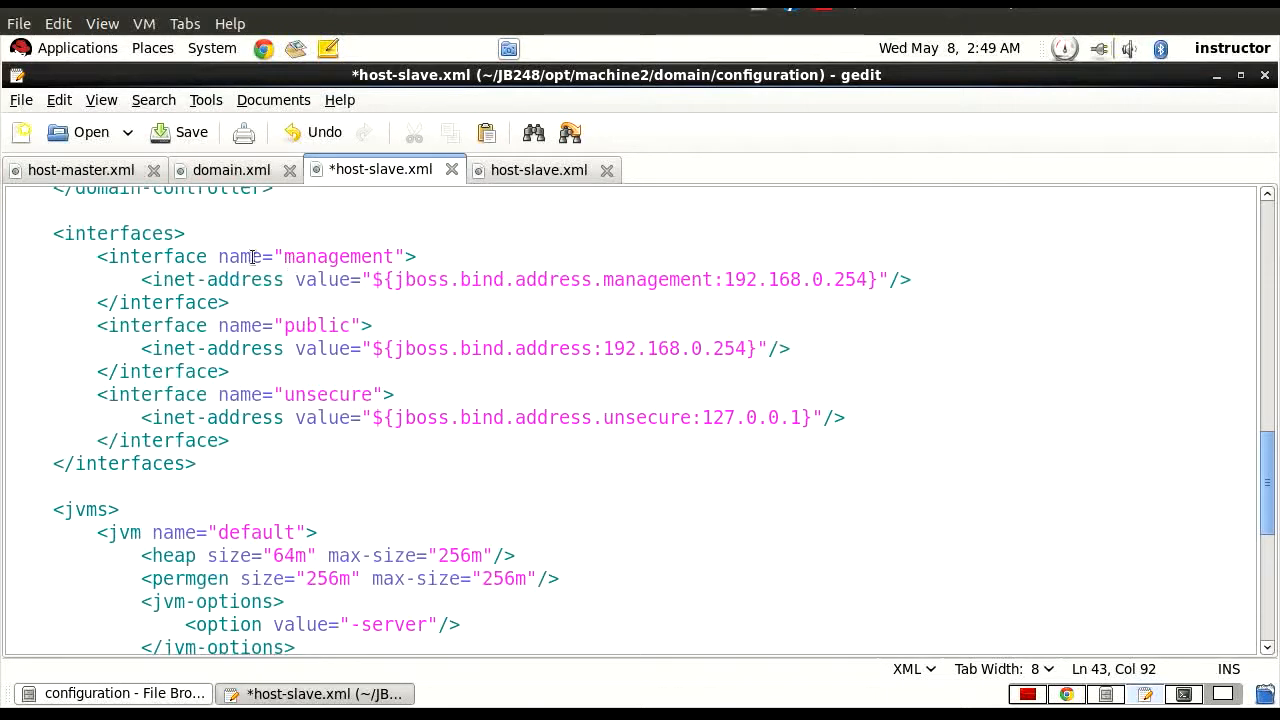
left_click_drag(274, 257, 396, 257)
left_click_drag(724, 279, 873, 281)
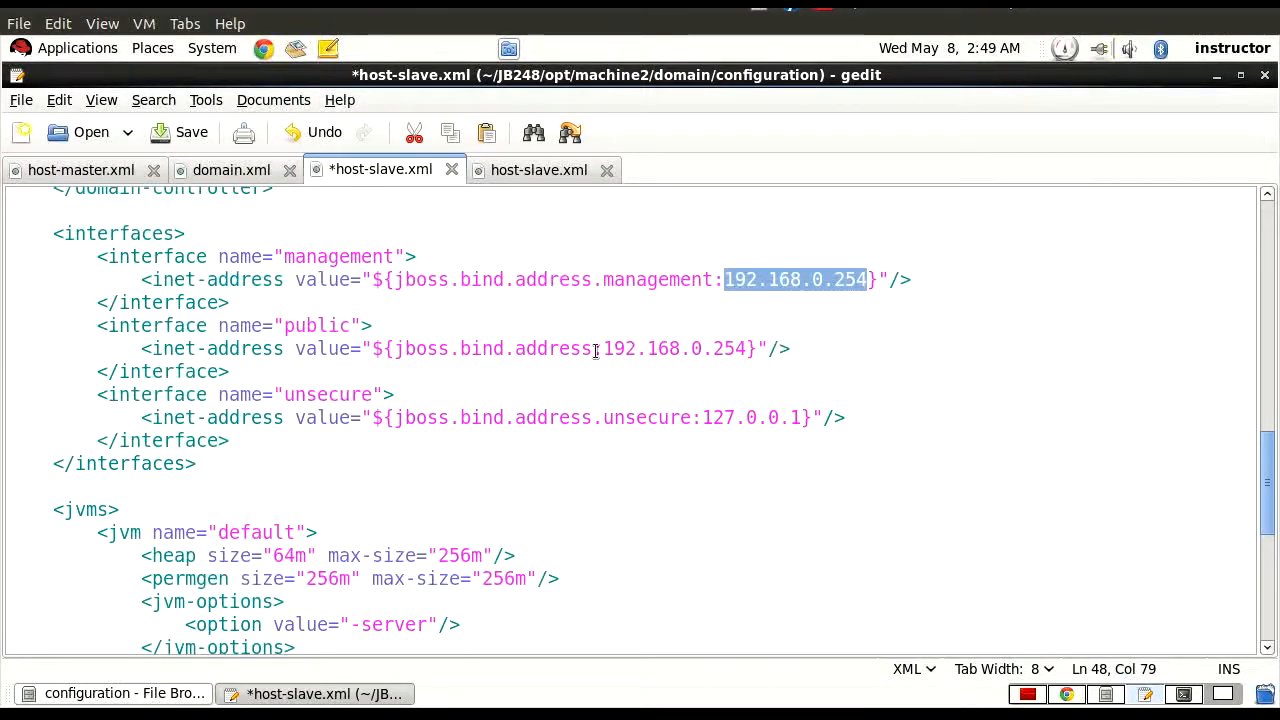
left_click_drag(604, 348, 748, 350)
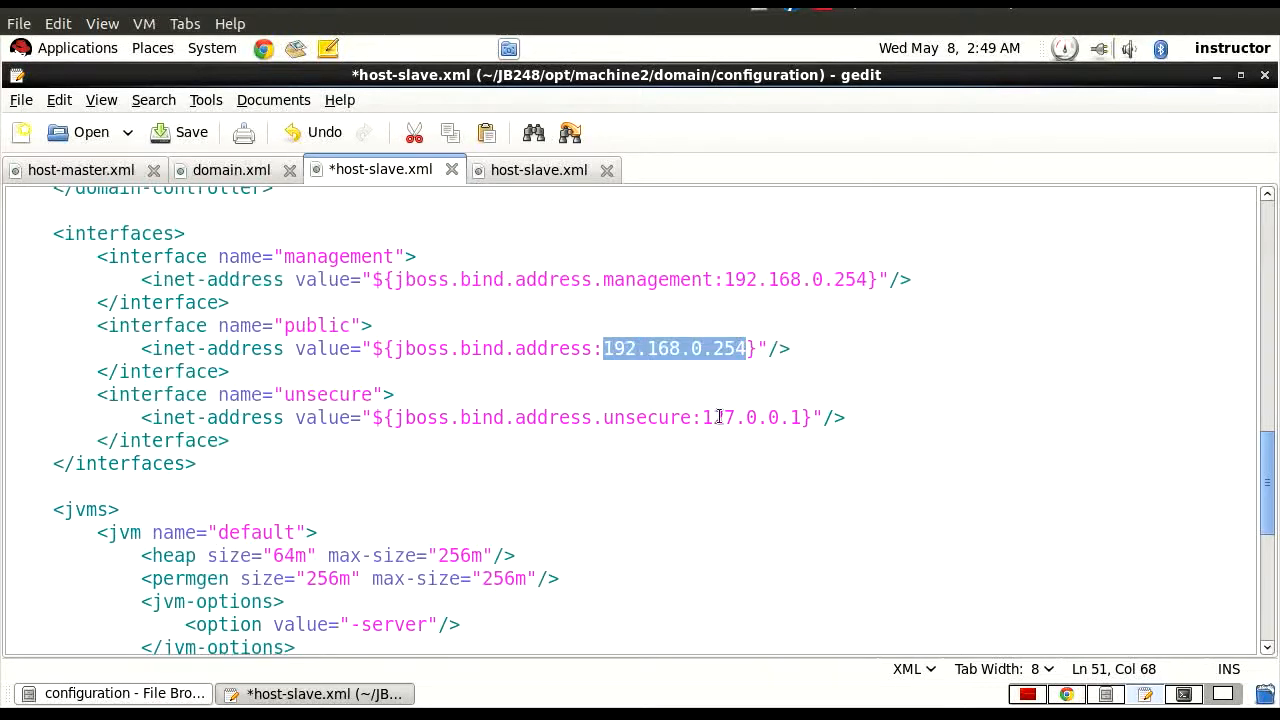
left_click(707, 418)
left_click_drag(707, 418, 810, 418)
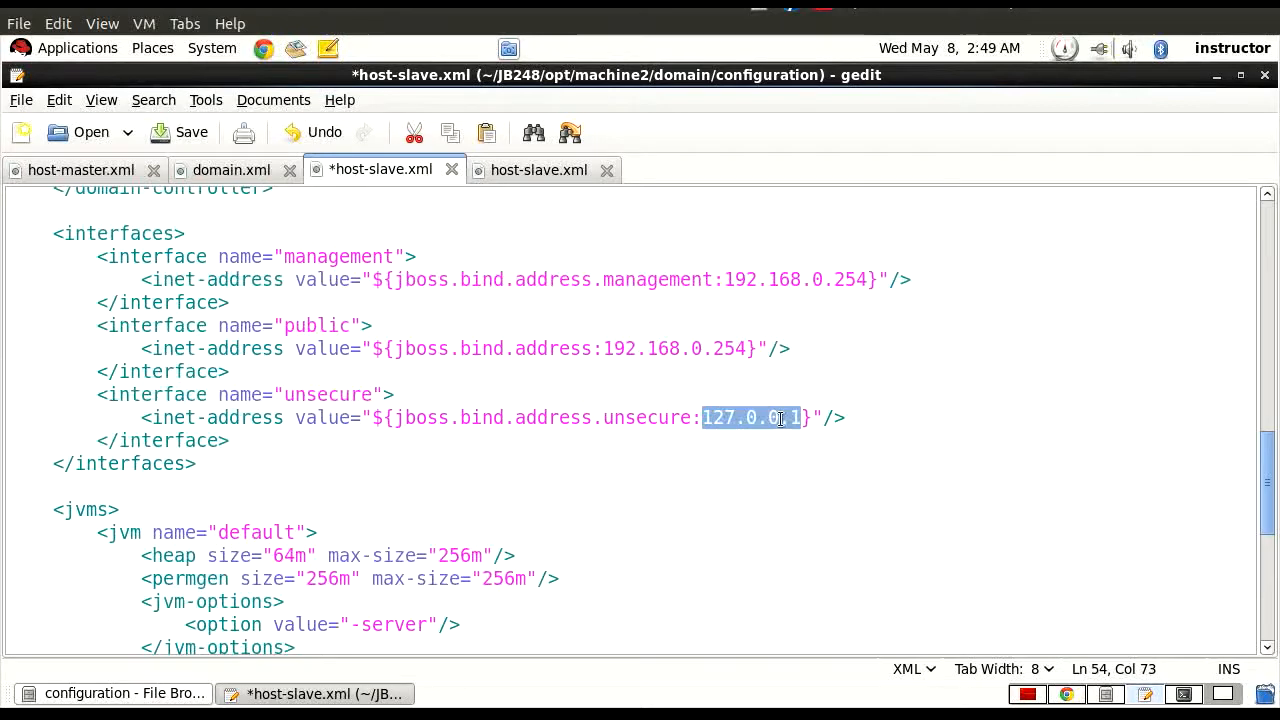
Highlight the default JVM's opening tag with its heap and permgen settings, then the host2-jvm opening tag.
scroll(594, 465, "down", 1)
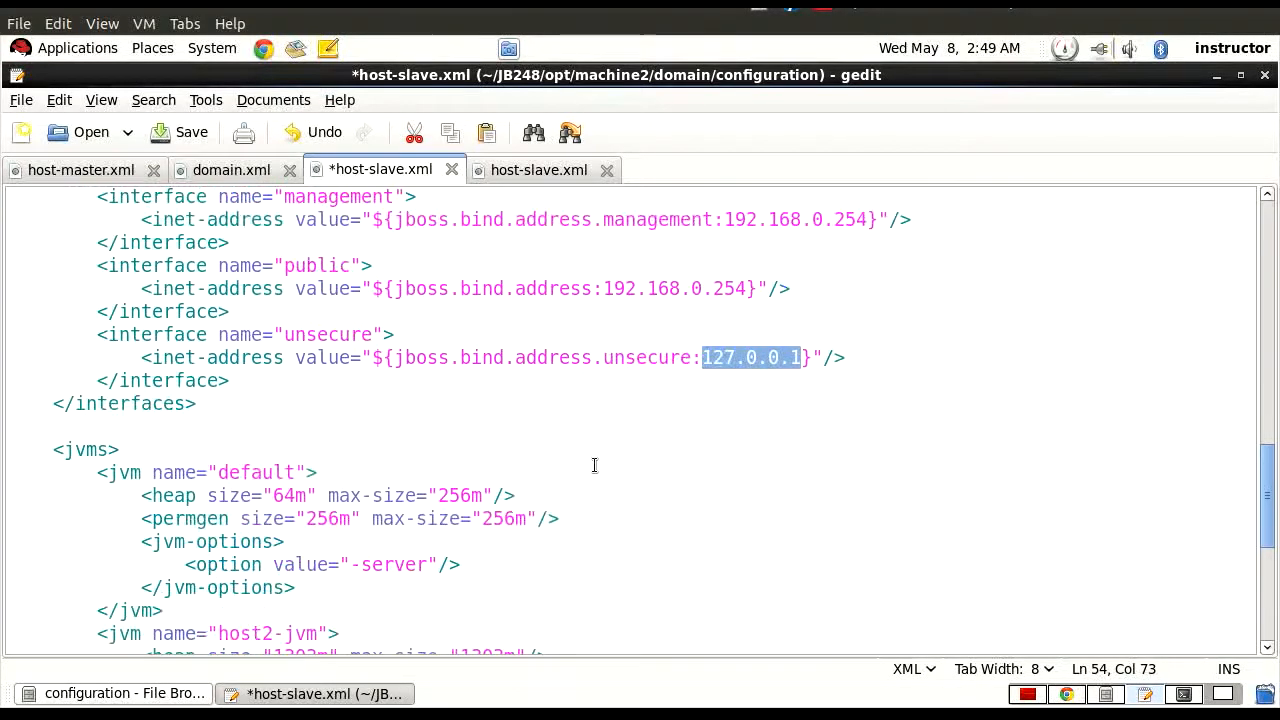
scroll(594, 465, "down", 2)
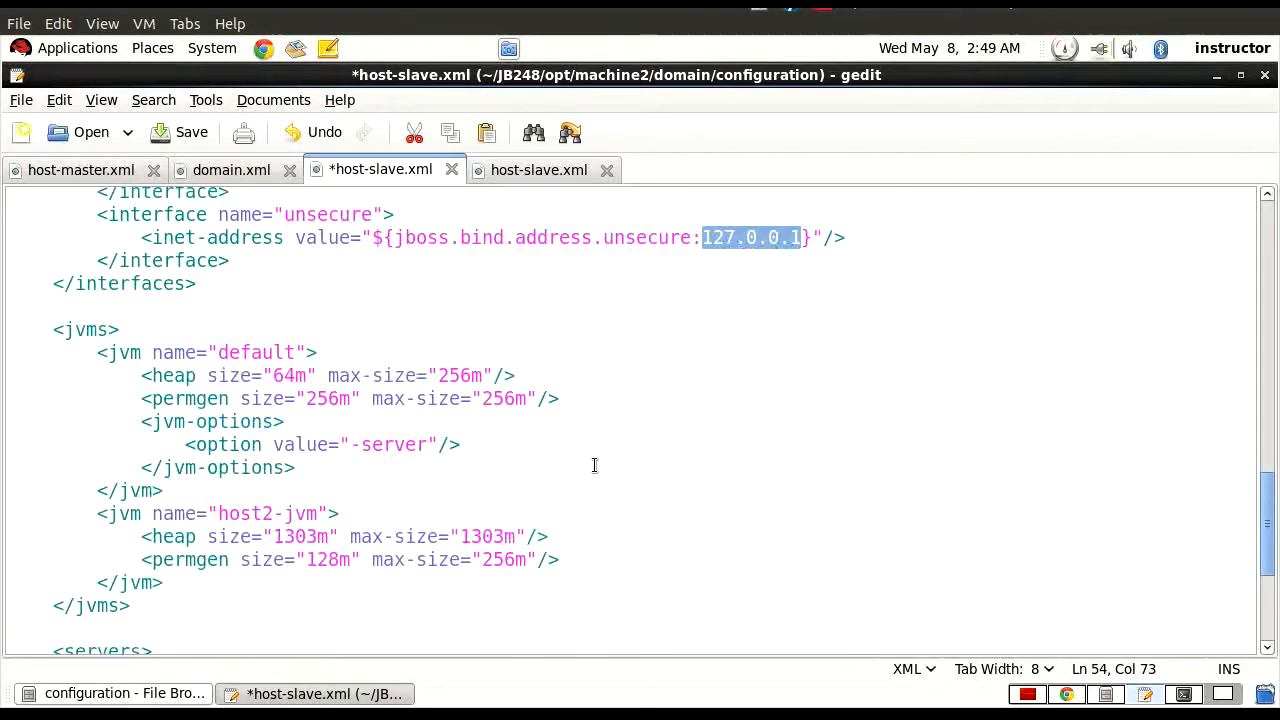
left_click_drag(54, 333, 322, 353)
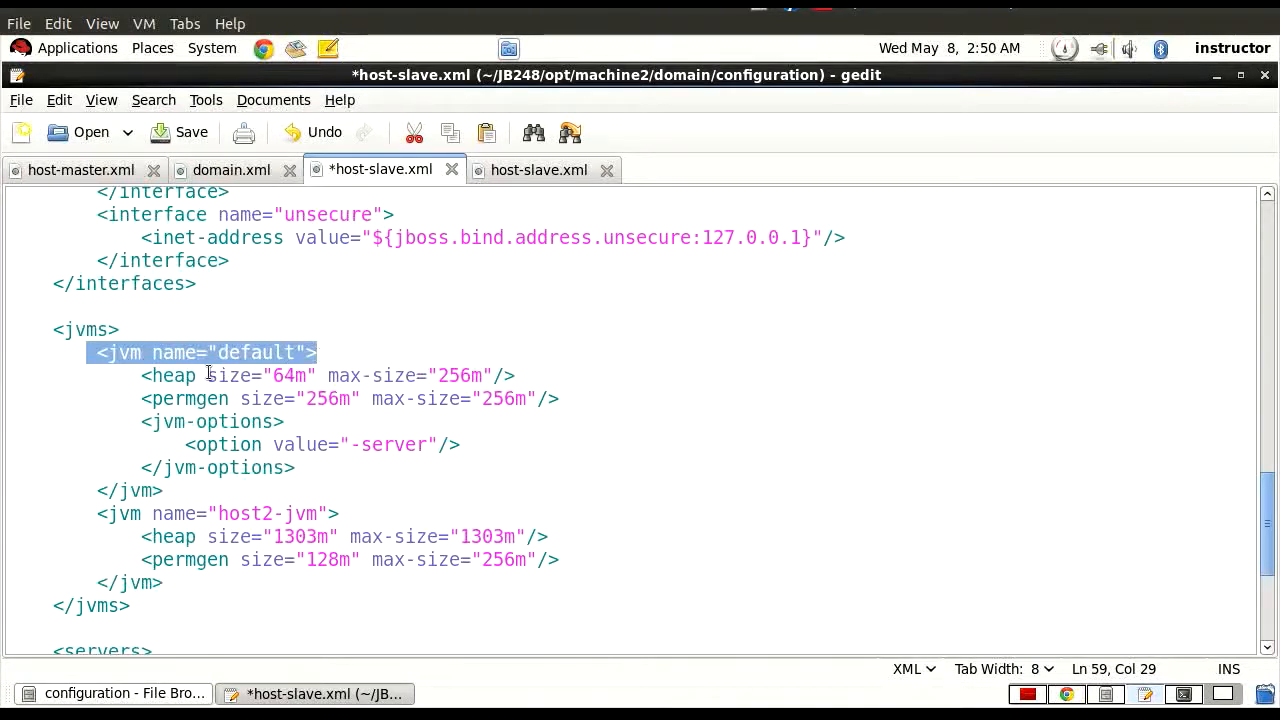
left_click_drag(130, 377, 539, 383)
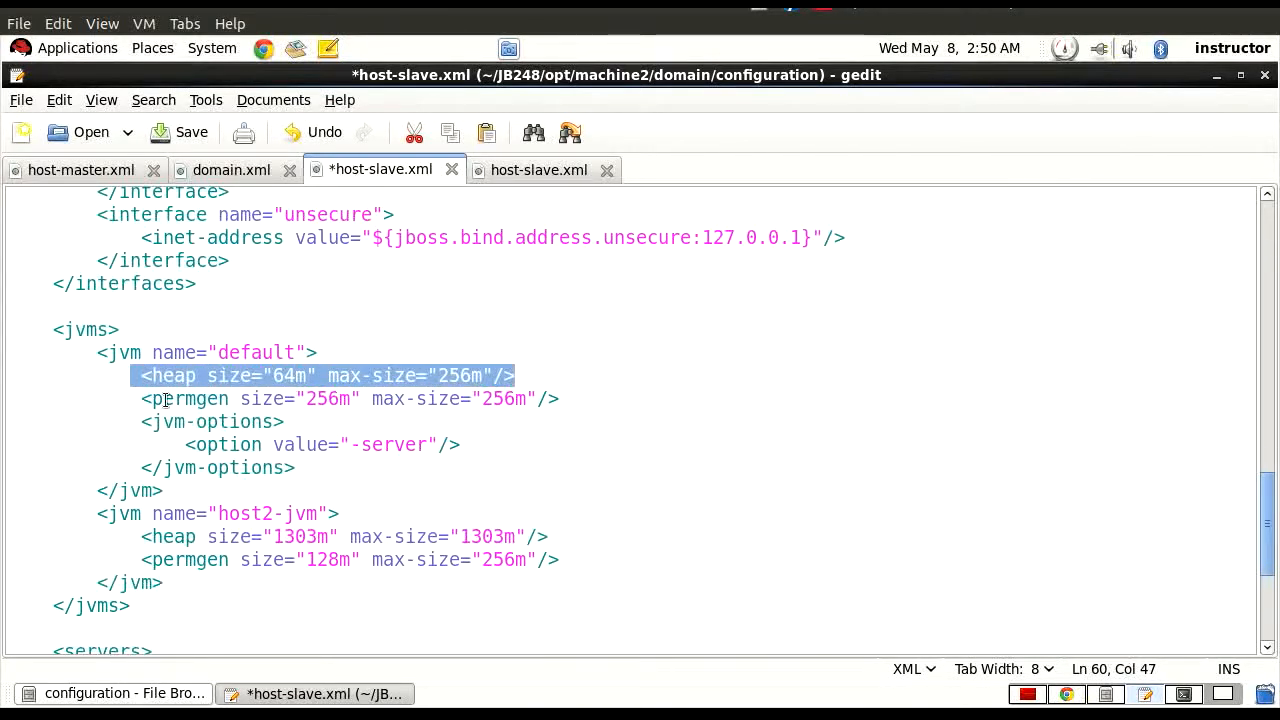
left_click_drag(166, 400, 571, 403)
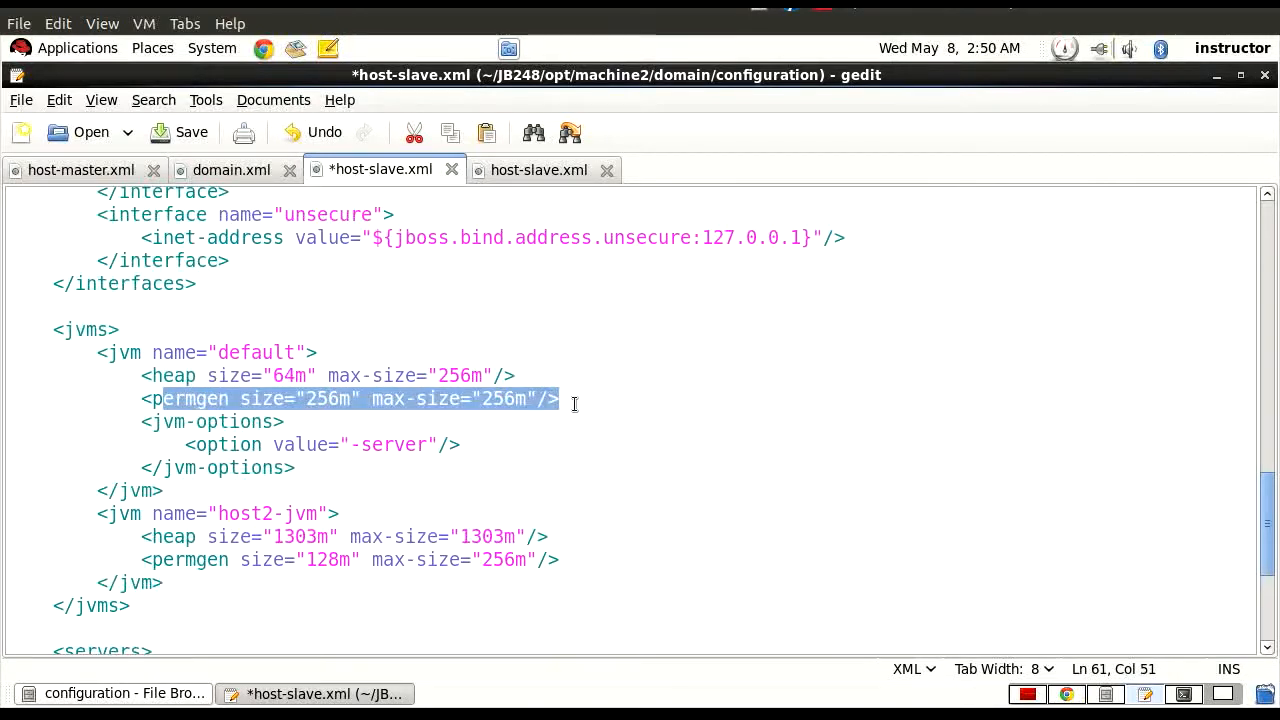
left_click_drag(152, 376, 516, 377)
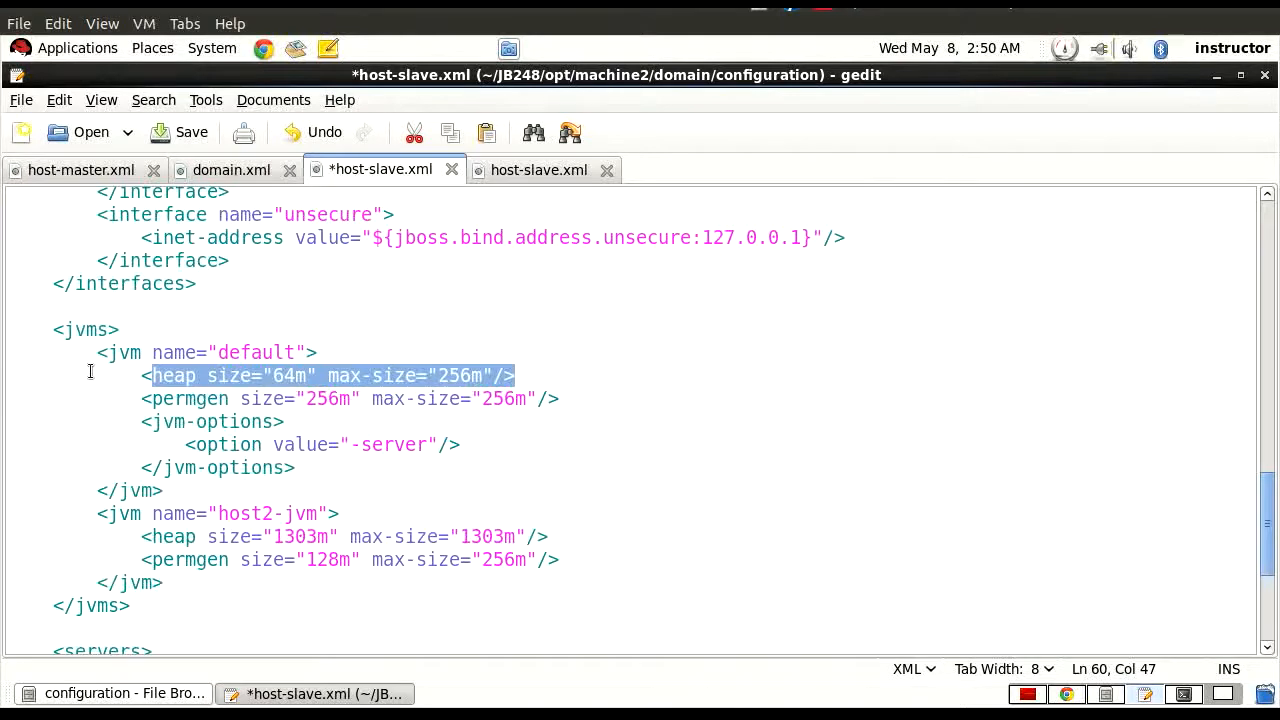
left_click_drag(86, 352, 318, 352)
left_click_drag(75, 513, 332, 513)
Highlight the host name host2 at the start of host-slave.xml, then show the host list in the JBoss management console in Chrome.
scroll(460, 568, "up", 15)
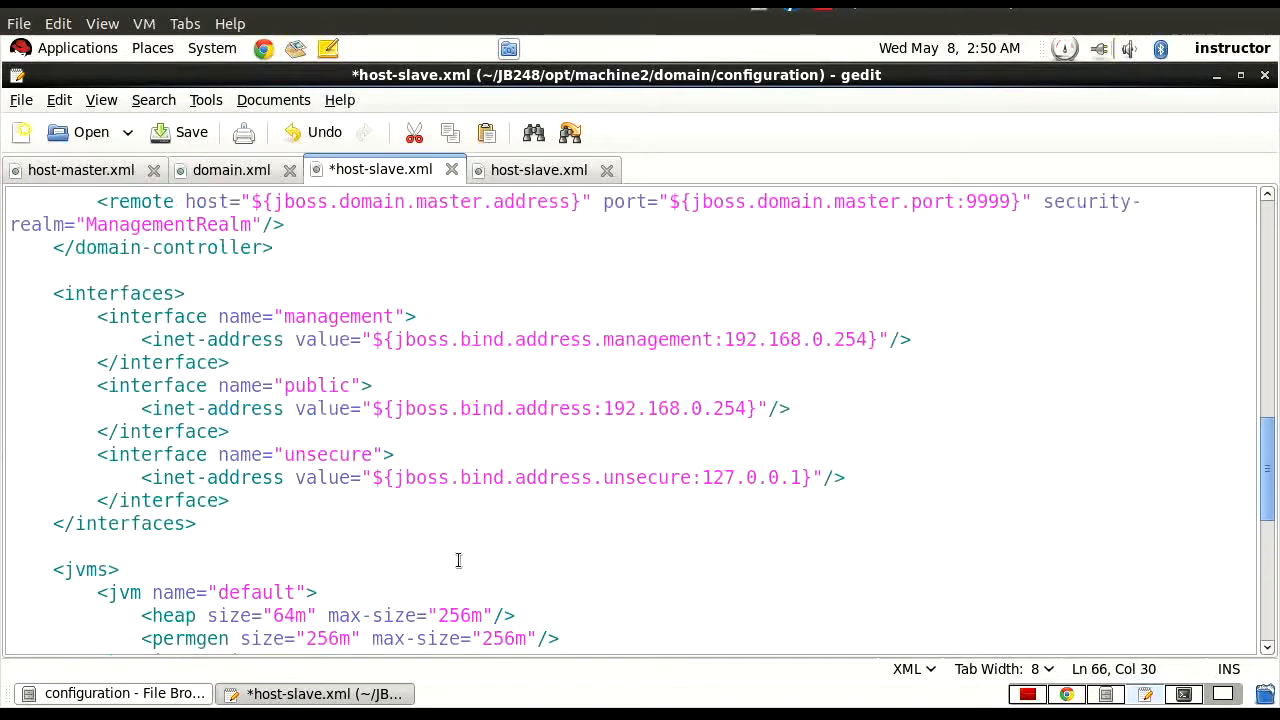
left_click(262, 227)
left_click_drag(137, 244, 193, 247)
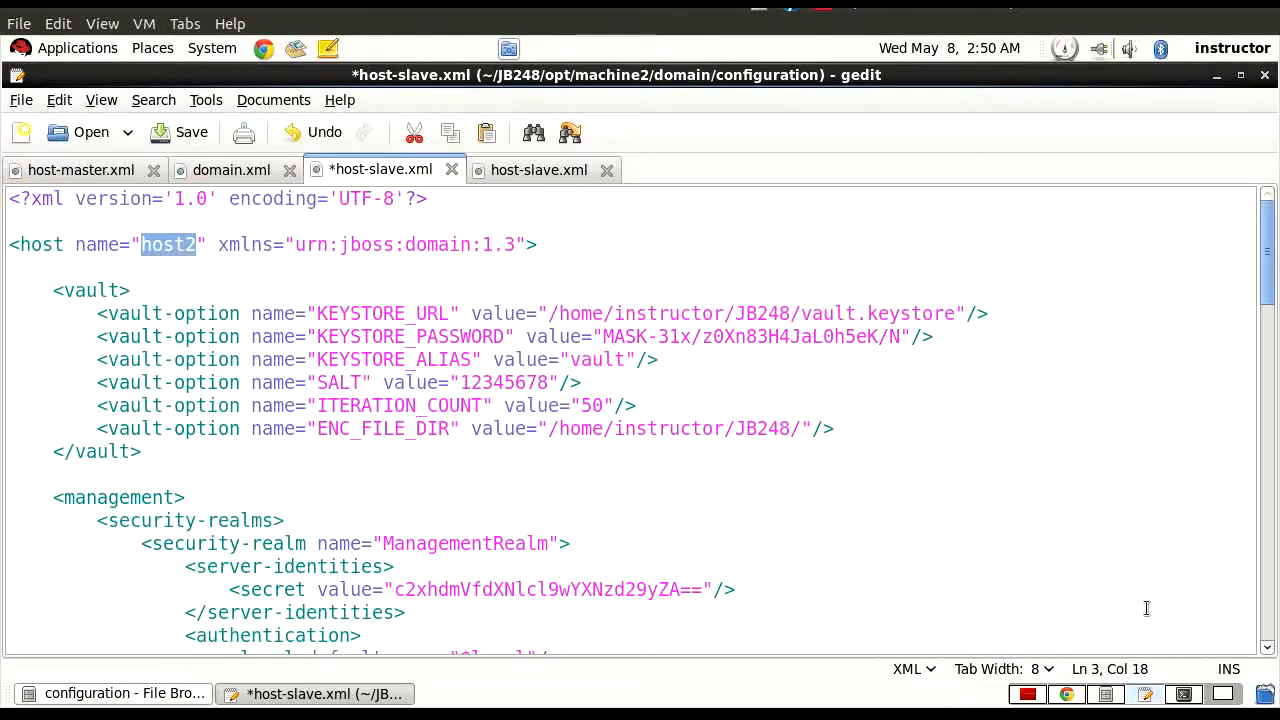
left_click(1067, 694)
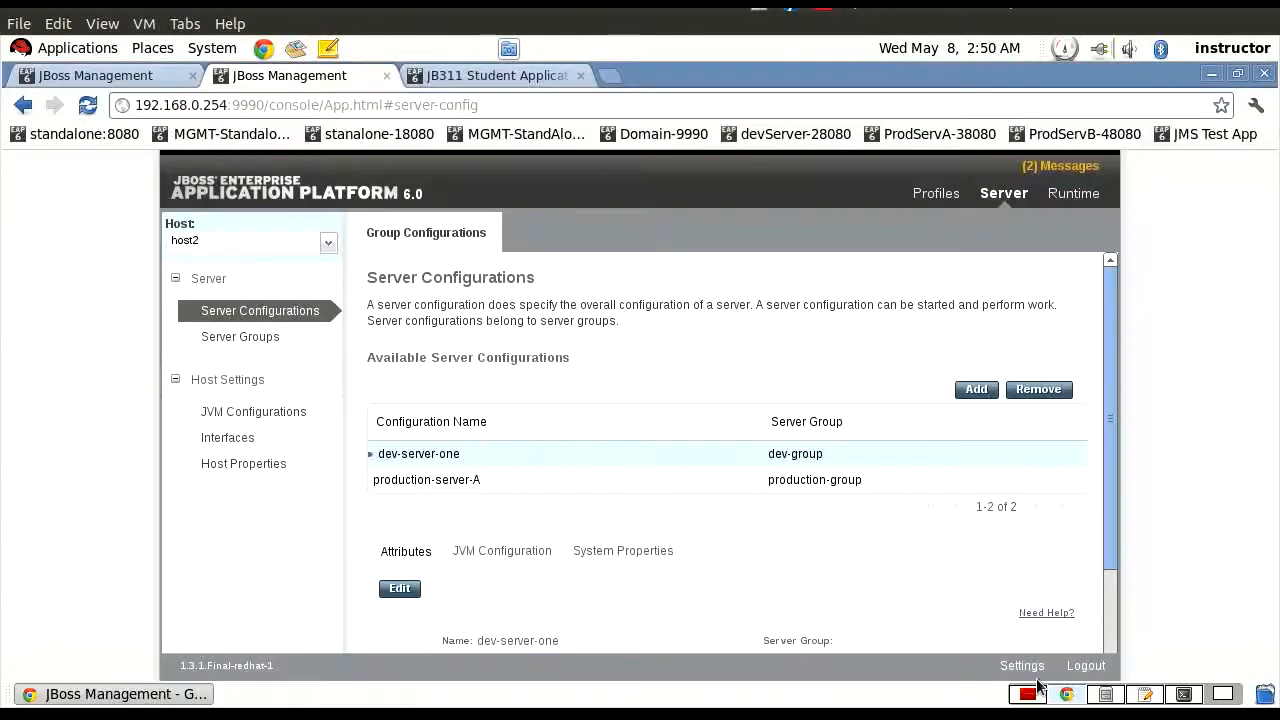
left_click(328, 244)
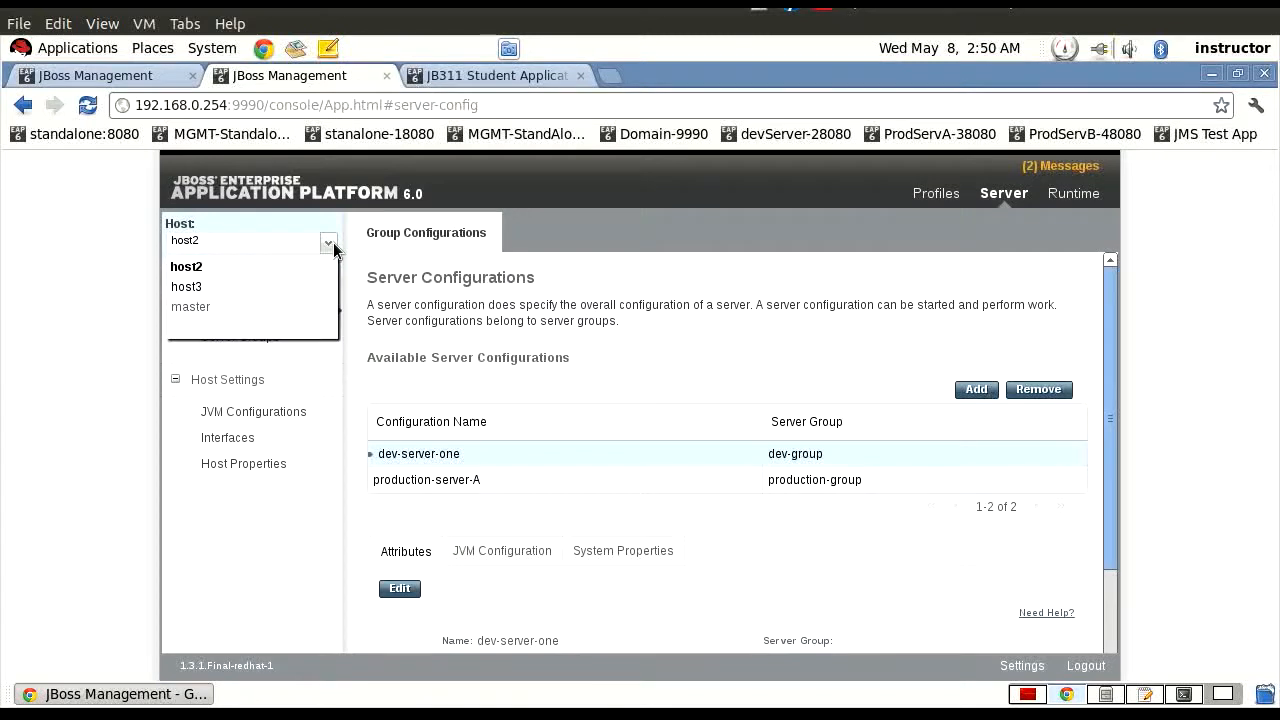
left_click(214, 241)
left_click(214, 241)
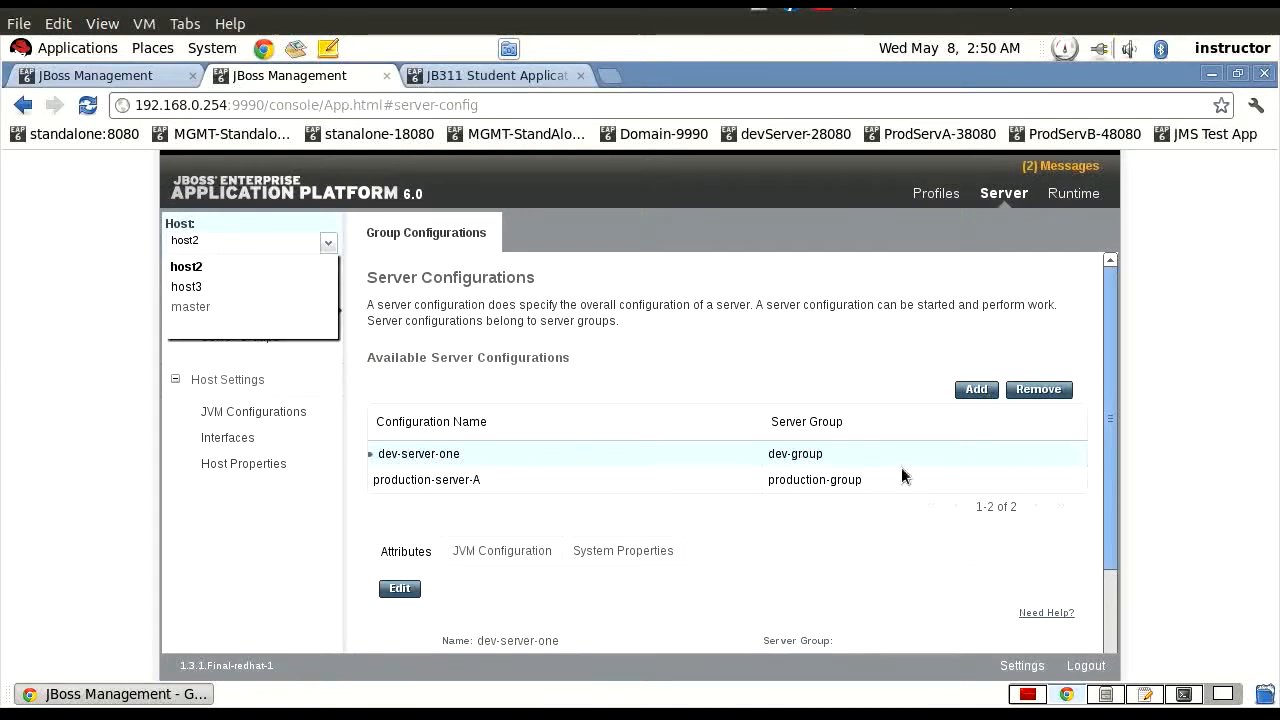
Back in gedit, highlight the dev-server-one definition in the servers section of host-slave.xml, then its name and its group dev-group.
left_click(1143, 694)
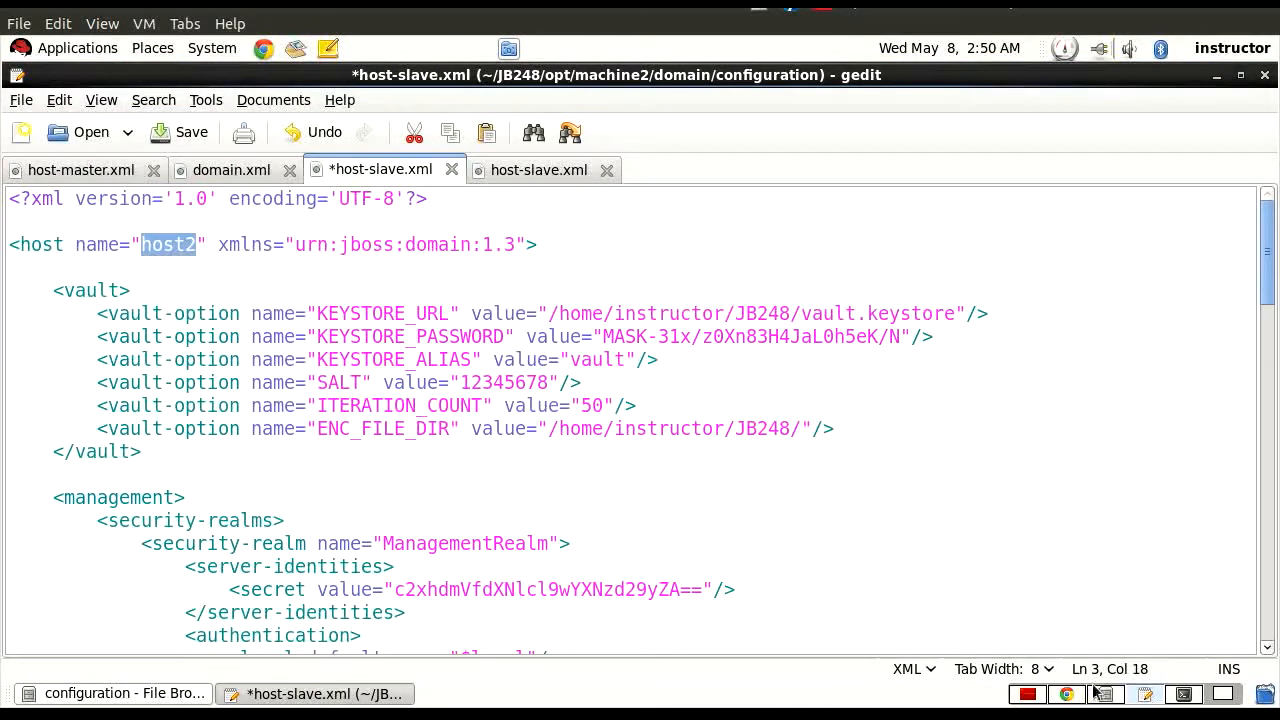
left_click_drag(1268, 276, 1236, 680)
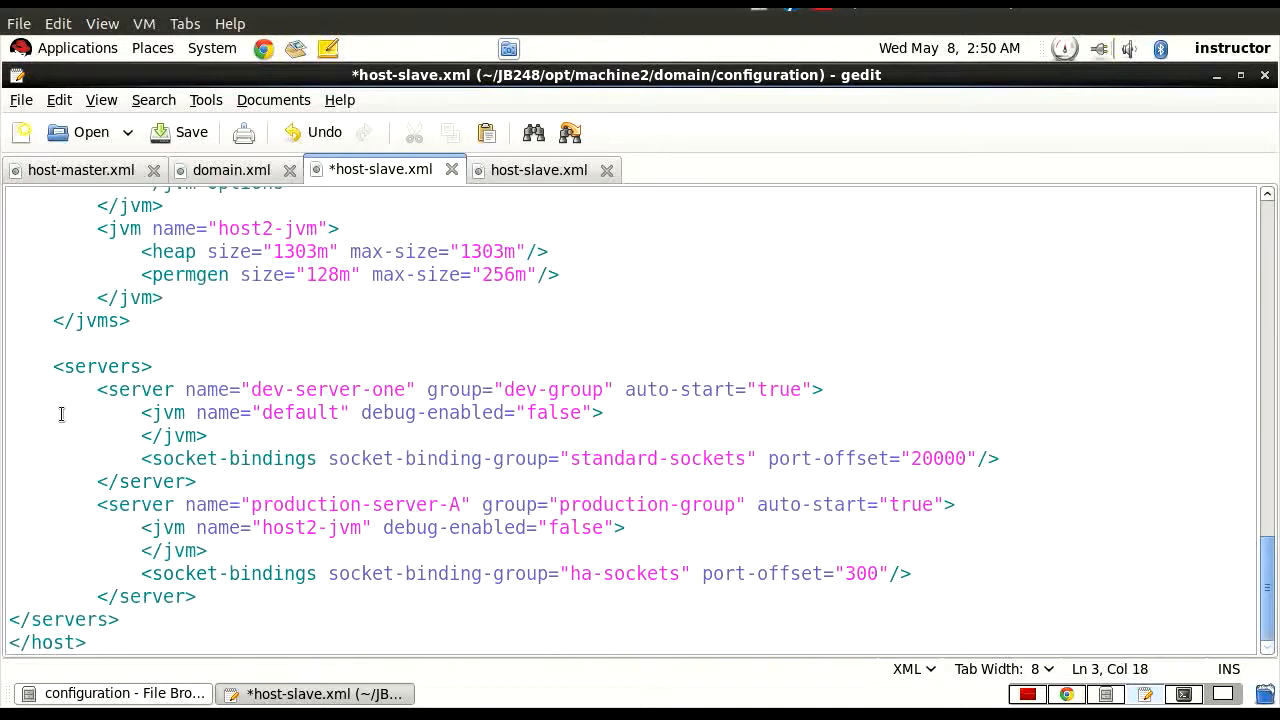
left_click_drag(99, 390, 199, 482)
left_click_drag(251, 389, 388, 392)
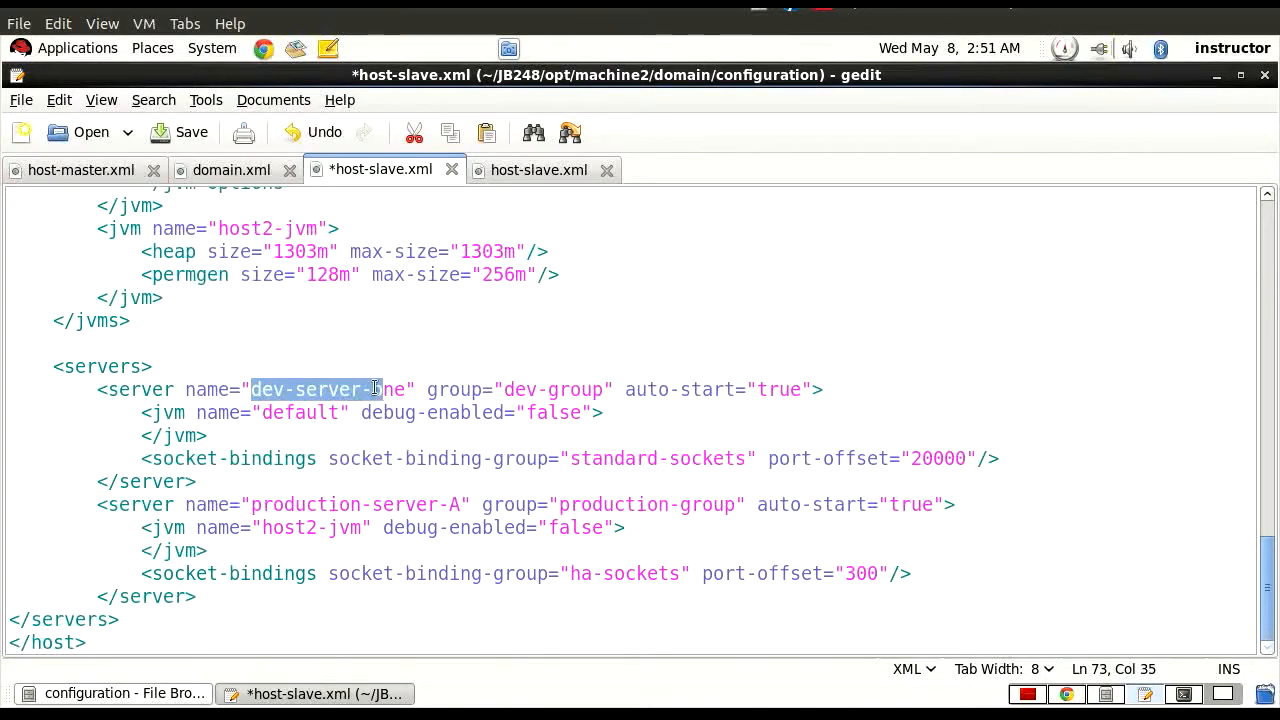
left_click_drag(405, 390, 251, 386)
left_click_drag(503, 390, 608, 397)
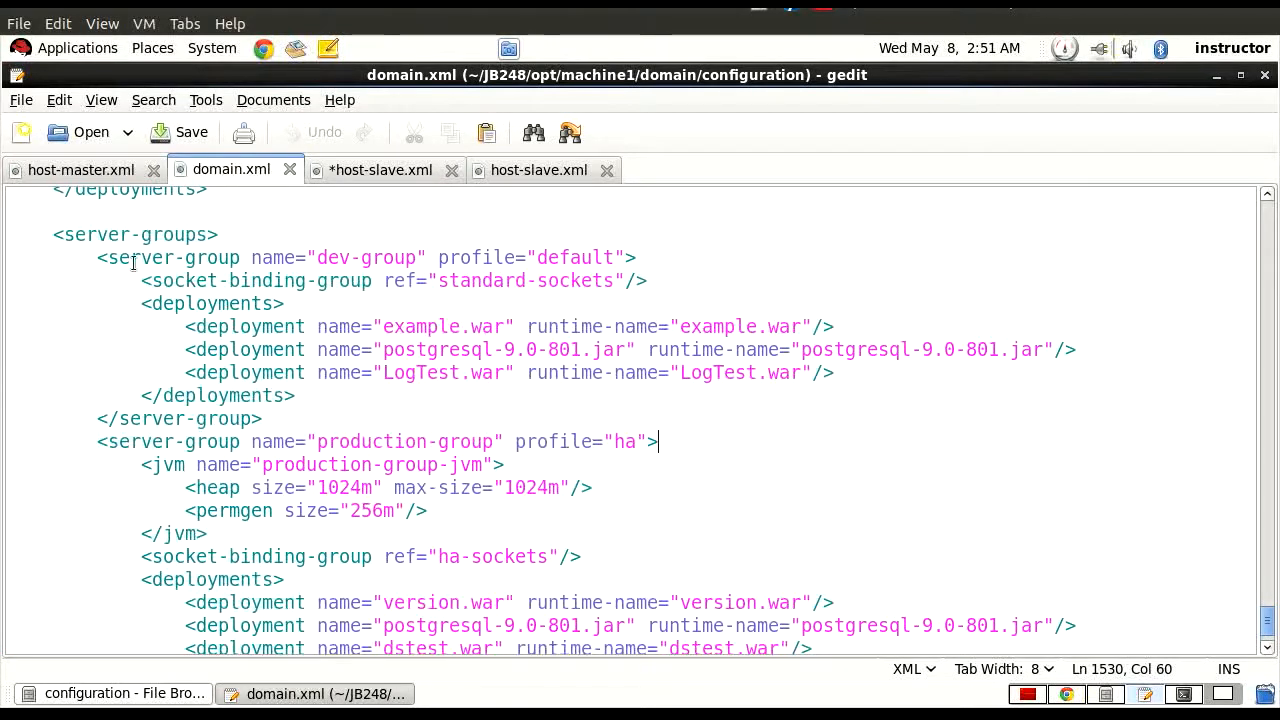
In domain.xml, highlight the dev-group server group, its default profile and its standard-sockets socket binding group reference.
left_click_drag(98, 258, 412, 266)
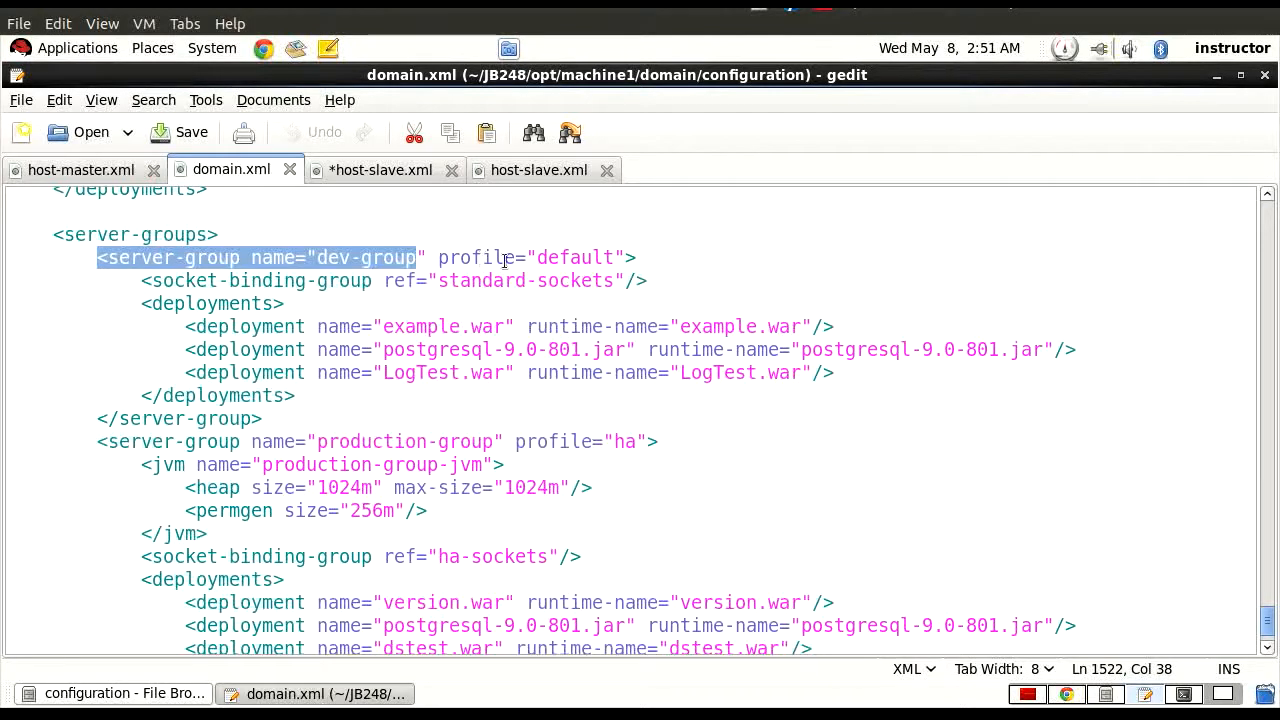
left_click_drag(450, 258, 571, 258)
left_click_drag(196, 281, 623, 276)
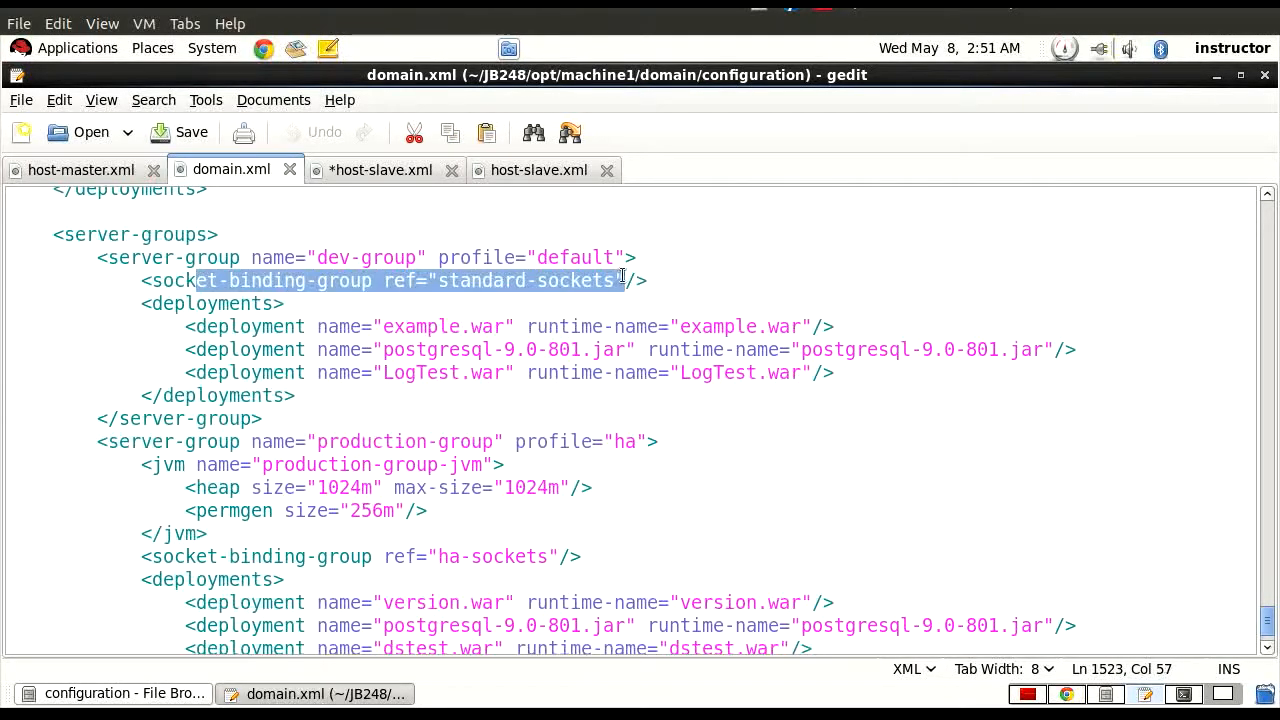
Return to the machine2 host-slave.xml and highlight the dev-server-one name and its dev-group assignment.
left_click(395, 172)
left_click_drag(250, 390, 406, 390)
left_click_drag(505, 390, 605, 392)
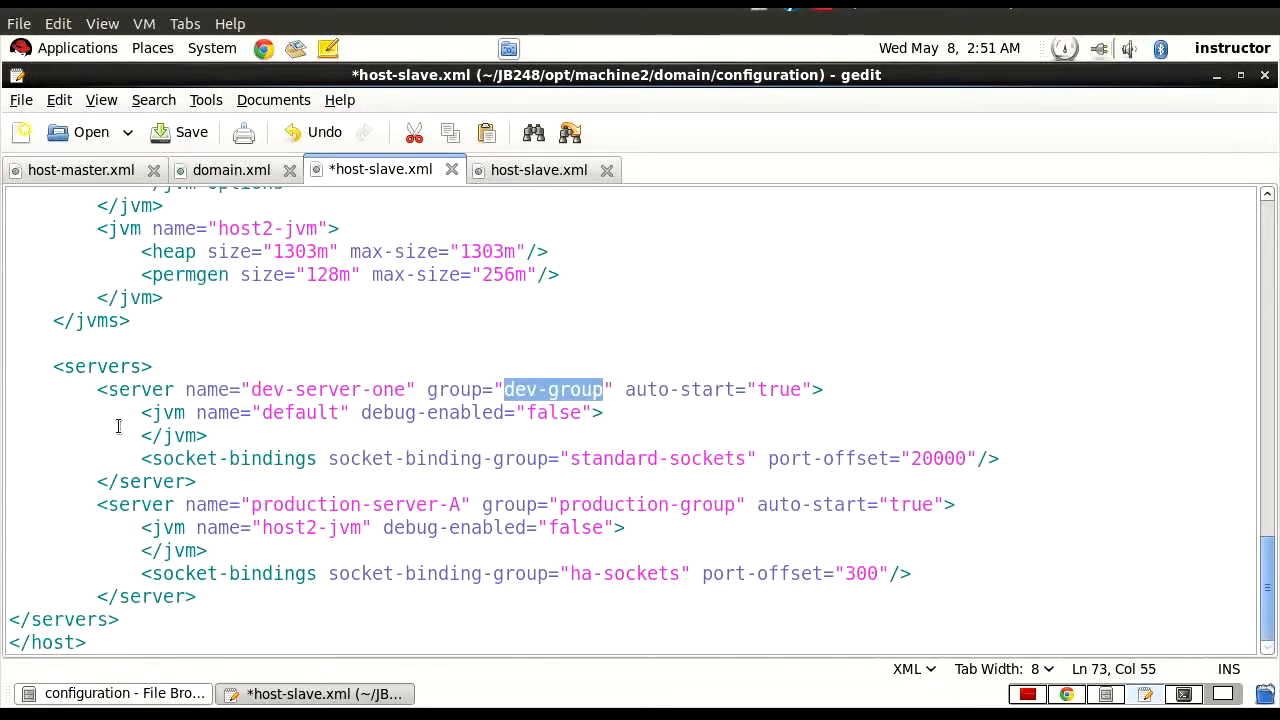
left_click_drag(251, 392, 404, 391)
Highlight dev-server-one's JVM element, then the matching default JVM definition in the jvms section.
left_click_drag(135, 418, 610, 427)
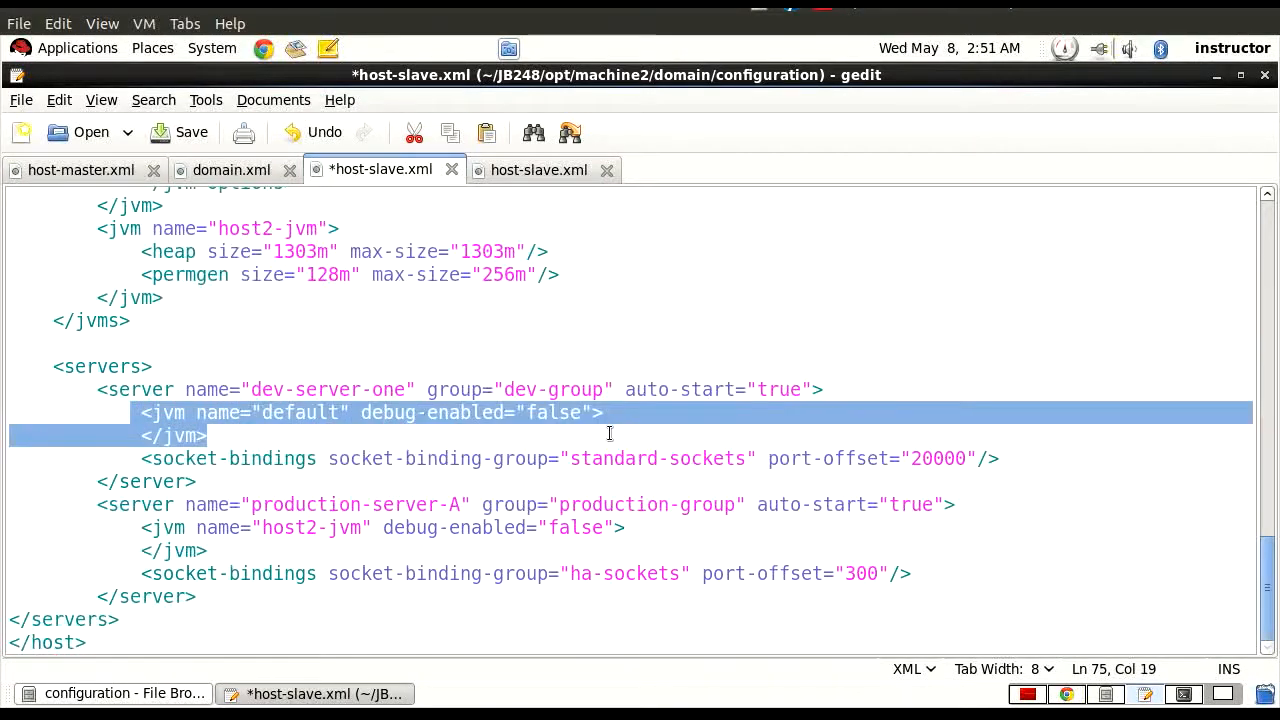
scroll(260, 410, "up", 1)
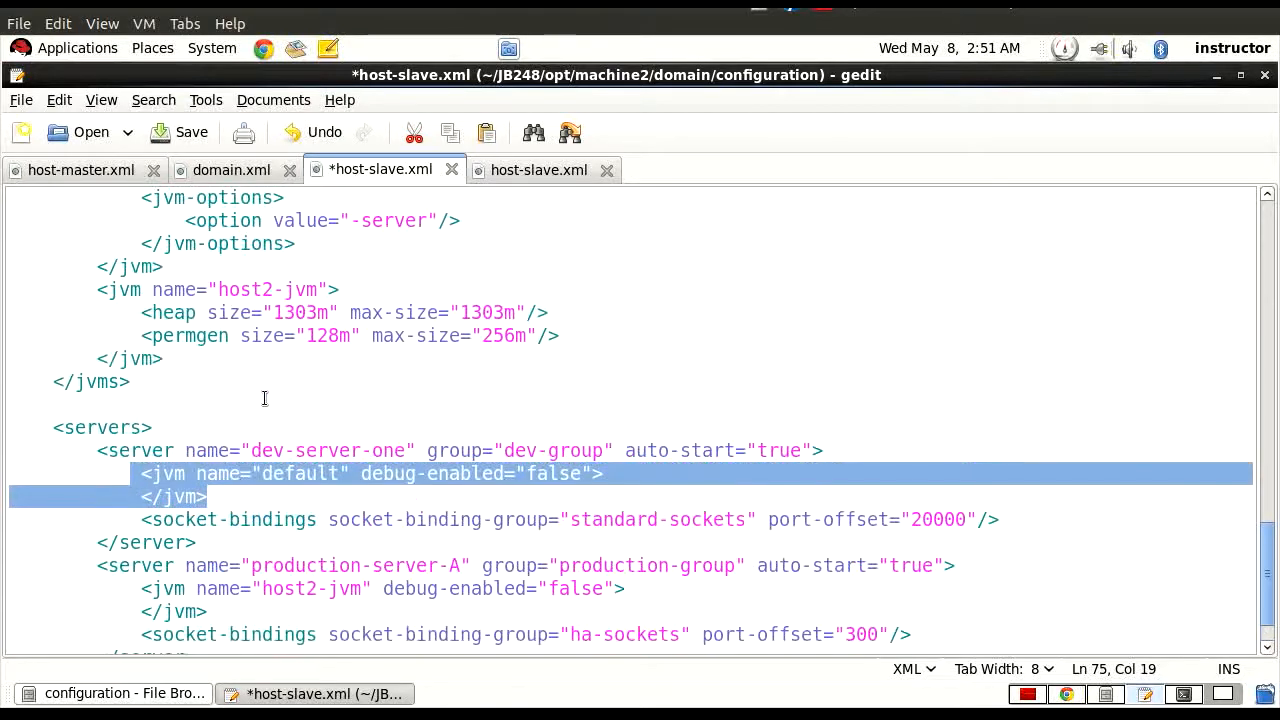
scroll(264, 398, "up", 3)
left_click_drag(102, 308, 220, 440)
scroll(222, 432, "down", 1)
scroll(221, 433, "down", 3)
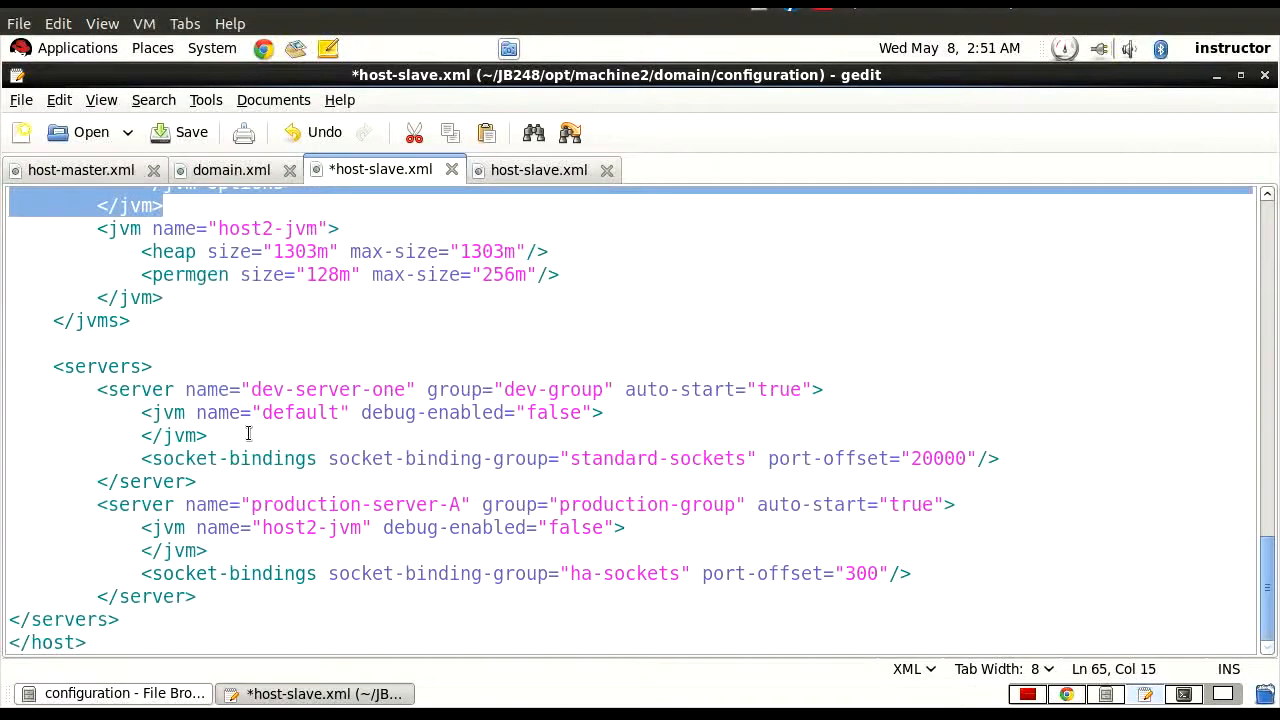
Highlight production-server-A's group attribute, then the production-group server group with its ha profile in domain.xml.
left_click_drag(90, 505, 737, 506)
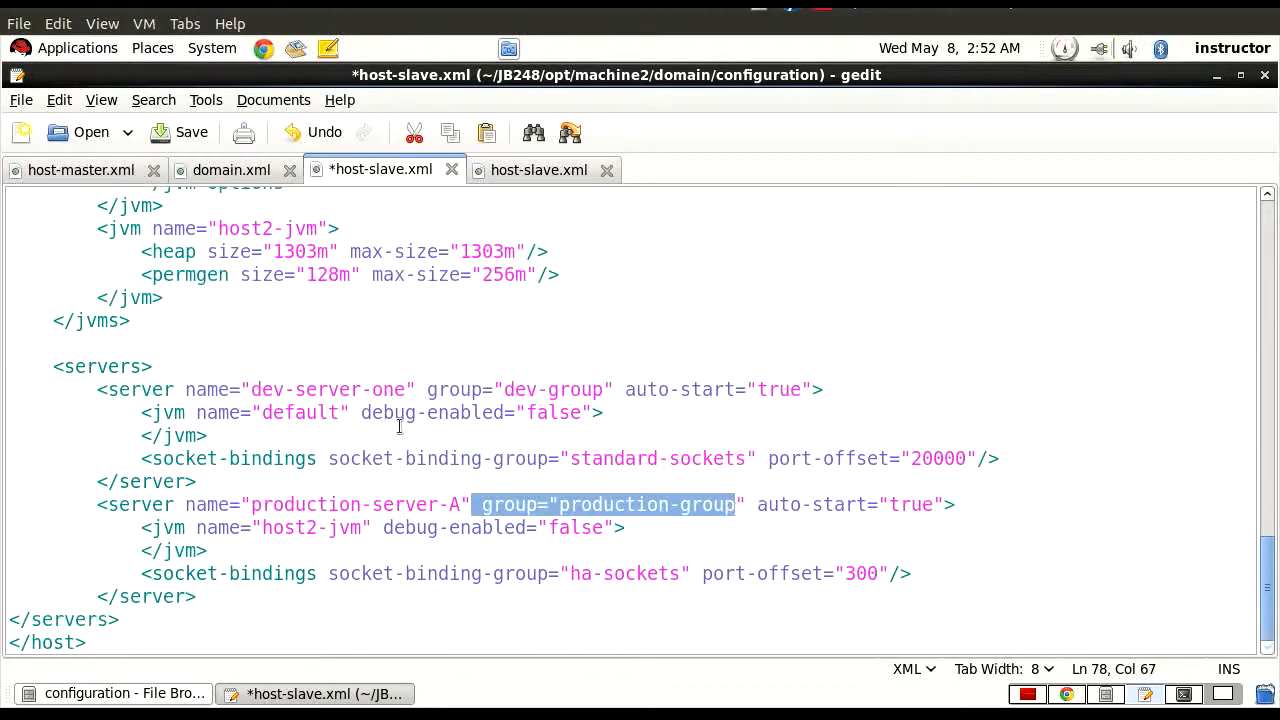
left_click(248, 176)
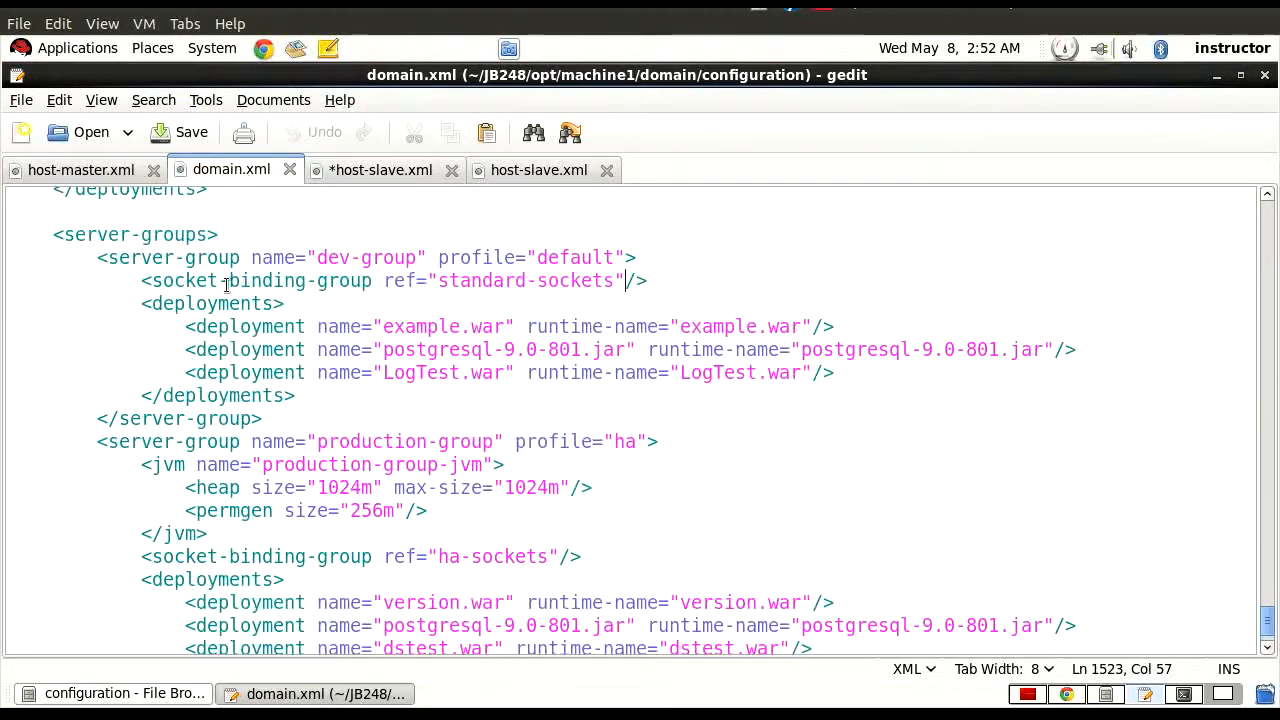
left_click_drag(97, 441, 655, 447)
Return to host-slave.xml and highlight production-server-A's host2-jvm reference, then the host2-jvm definition in the jvms section.
left_click(380, 170)
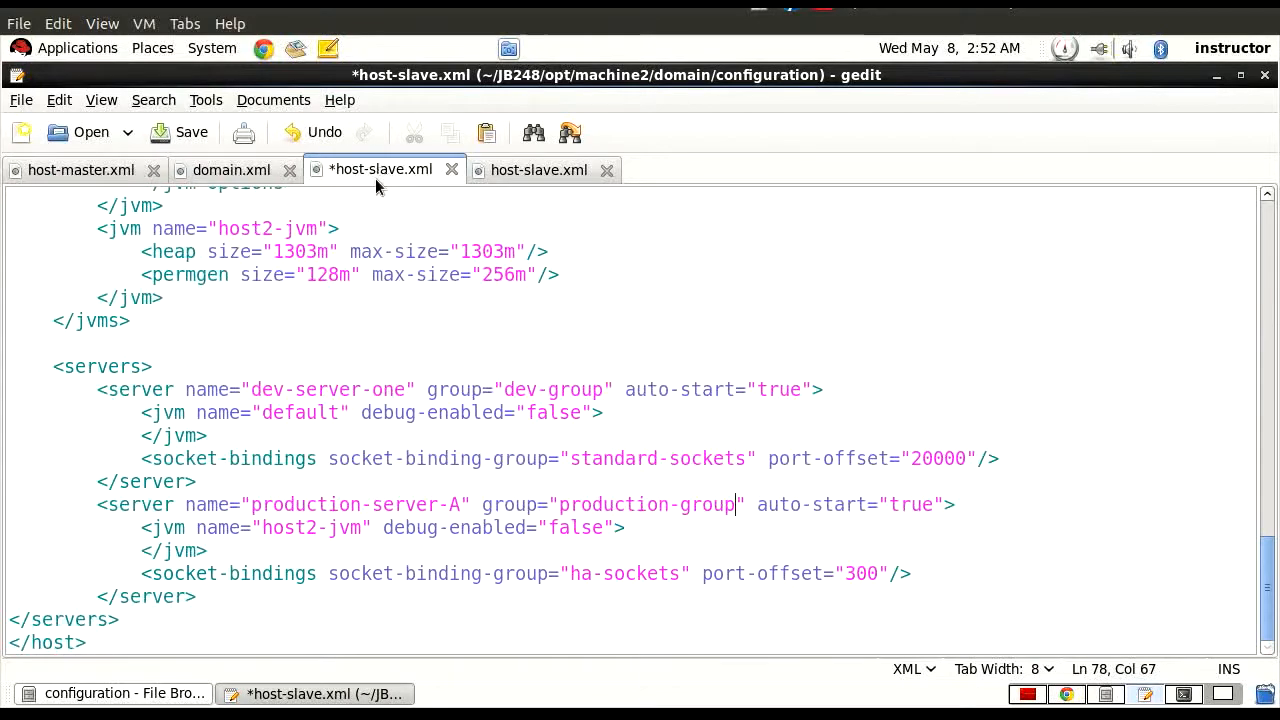
left_click_drag(141, 528, 361, 538)
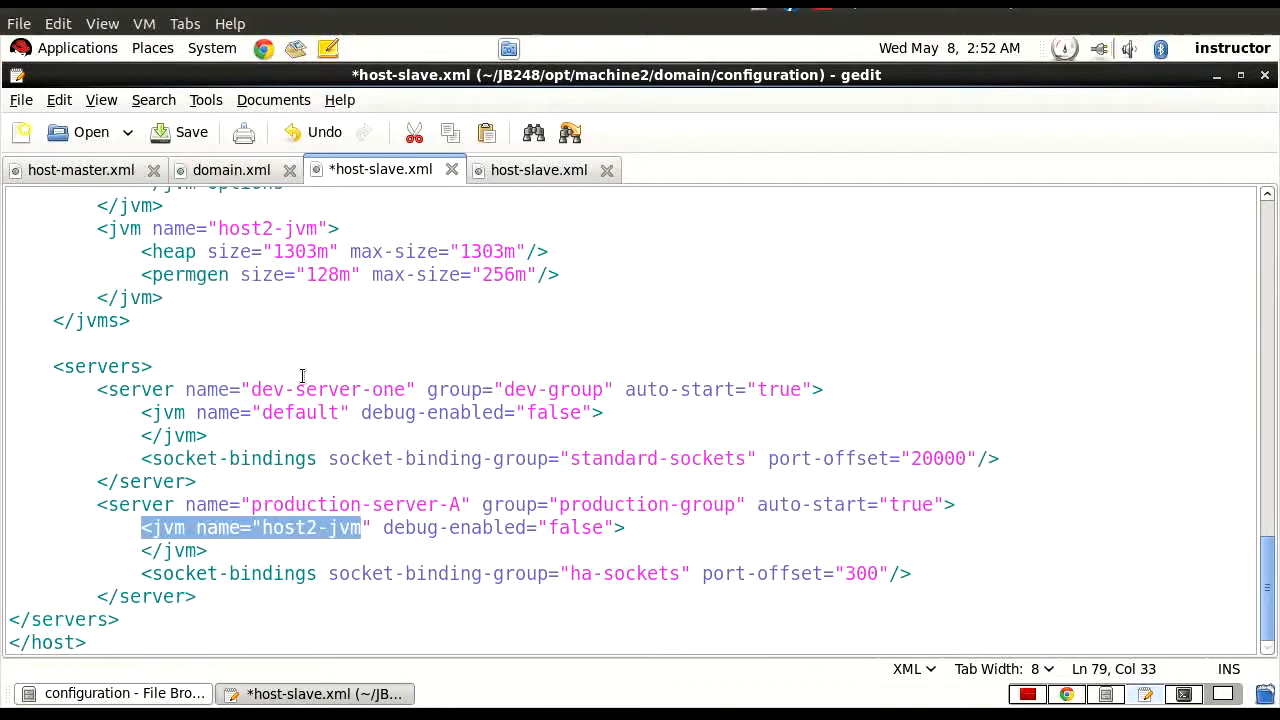
left_click_drag(98, 229, 163, 298)
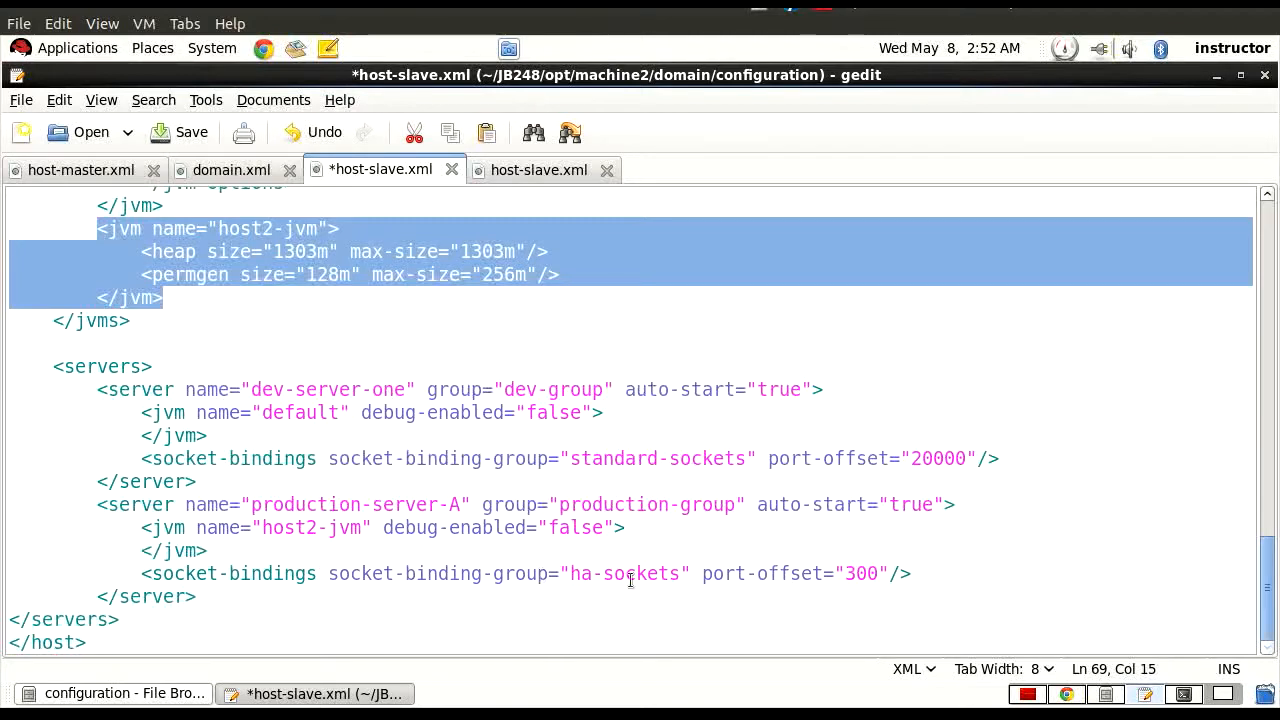
Highlight production-server-A's port offset, compare the standard-sockets and ha-sockets binding groups of both servers, and highlight the offset again.
left_click_drag(846, 573, 890, 573)
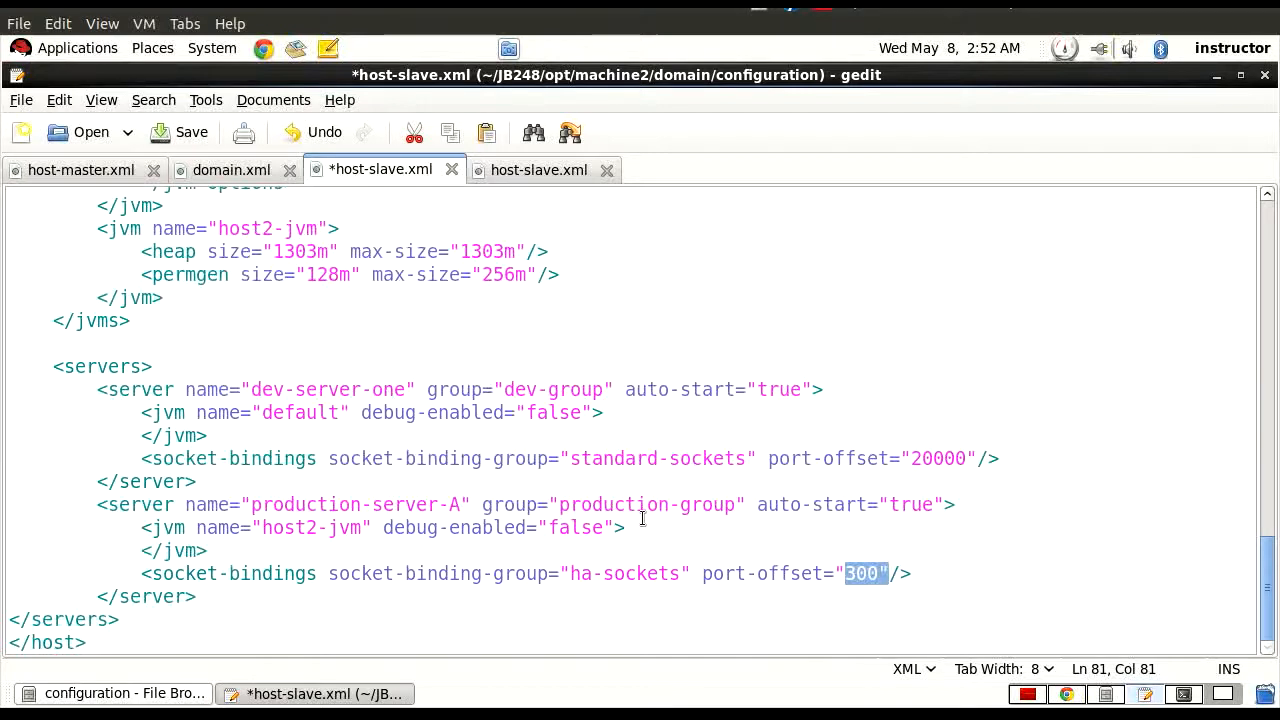
left_click_drag(571, 458, 737, 458)
left_click_drag(569, 573, 678, 573)
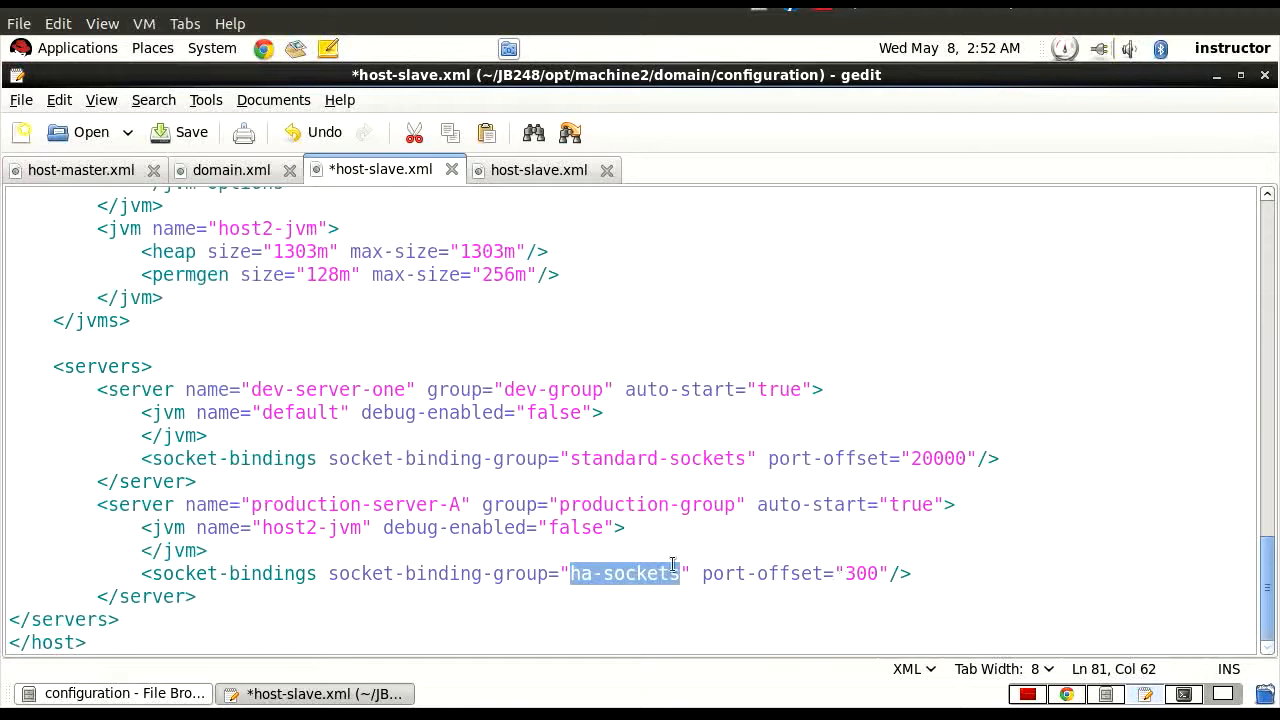
left_click_drag(702, 574, 879, 574)
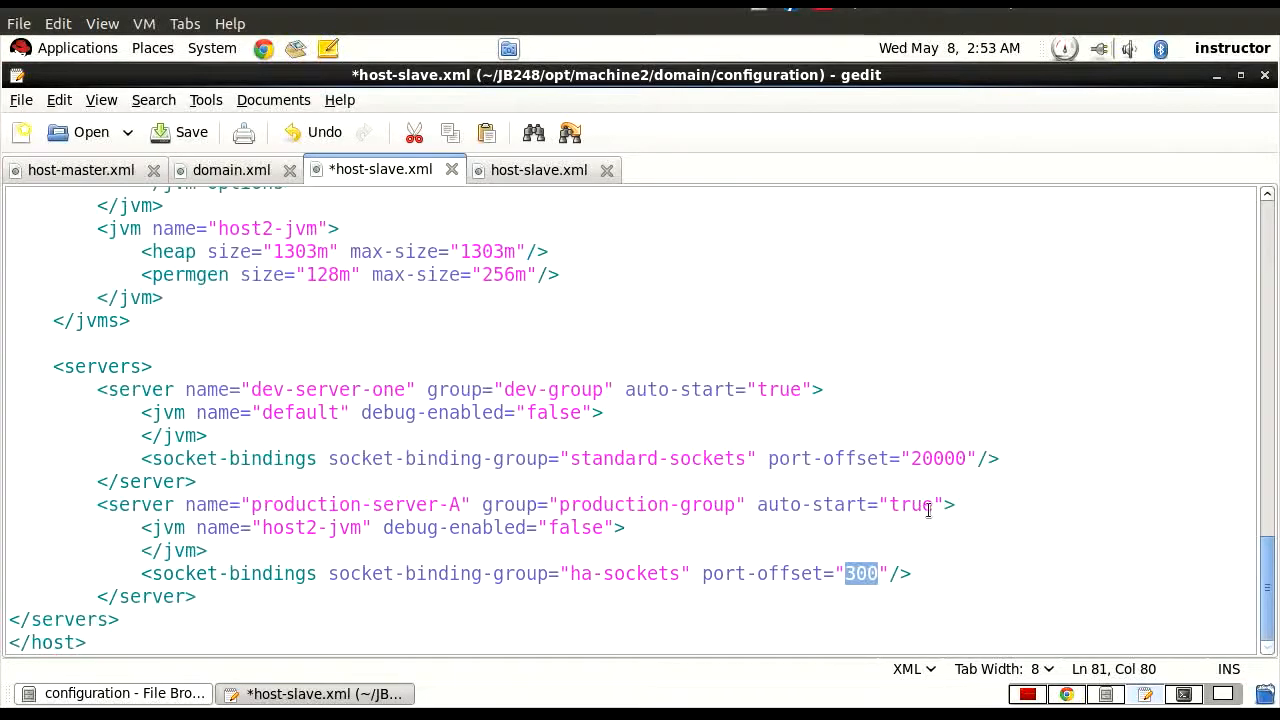
Switch to JB248_slides.pdf in the document viewer and advance to page 36, the host controller configuration quiz.
left_click(1027, 694)
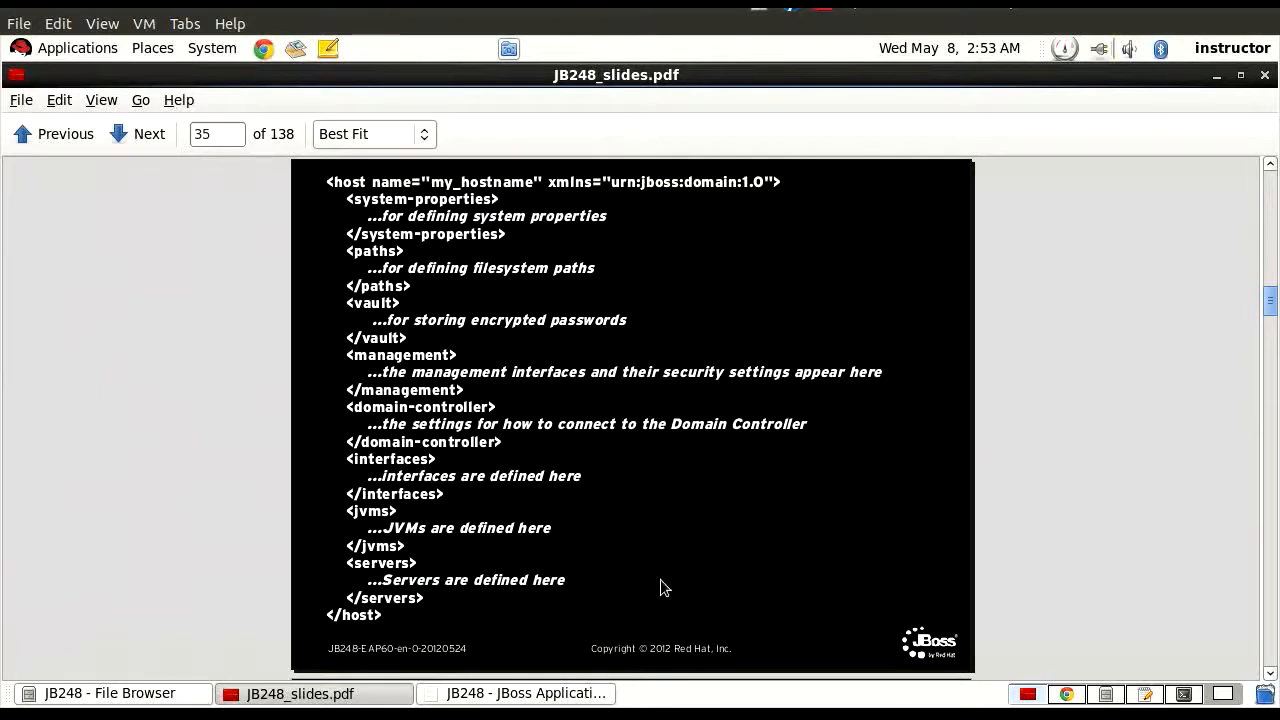
left_click(140, 135)
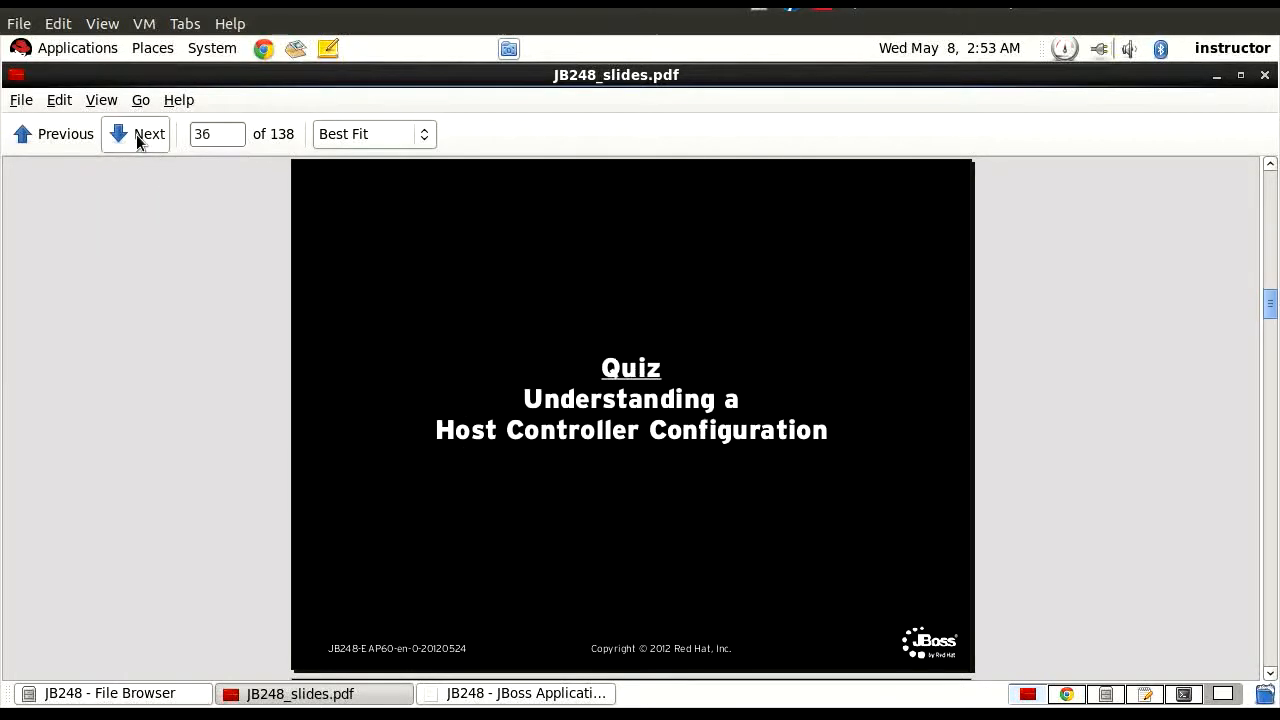